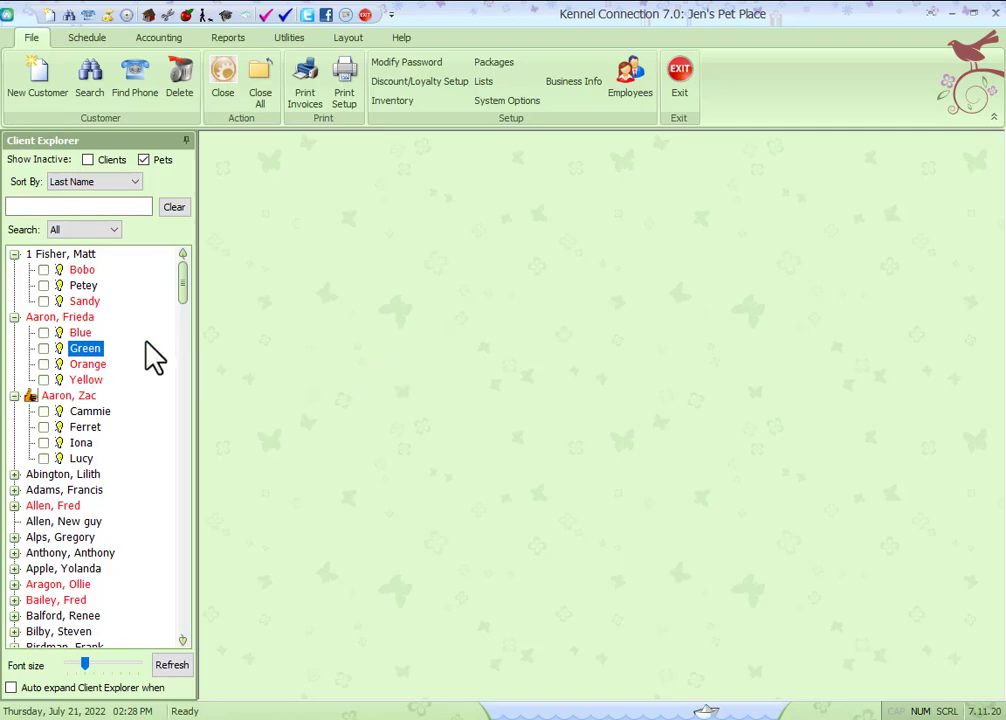
Step: Open Blue's pet record and inspect the default boarding rate in its Boarding section, then close it
click(86, 335)
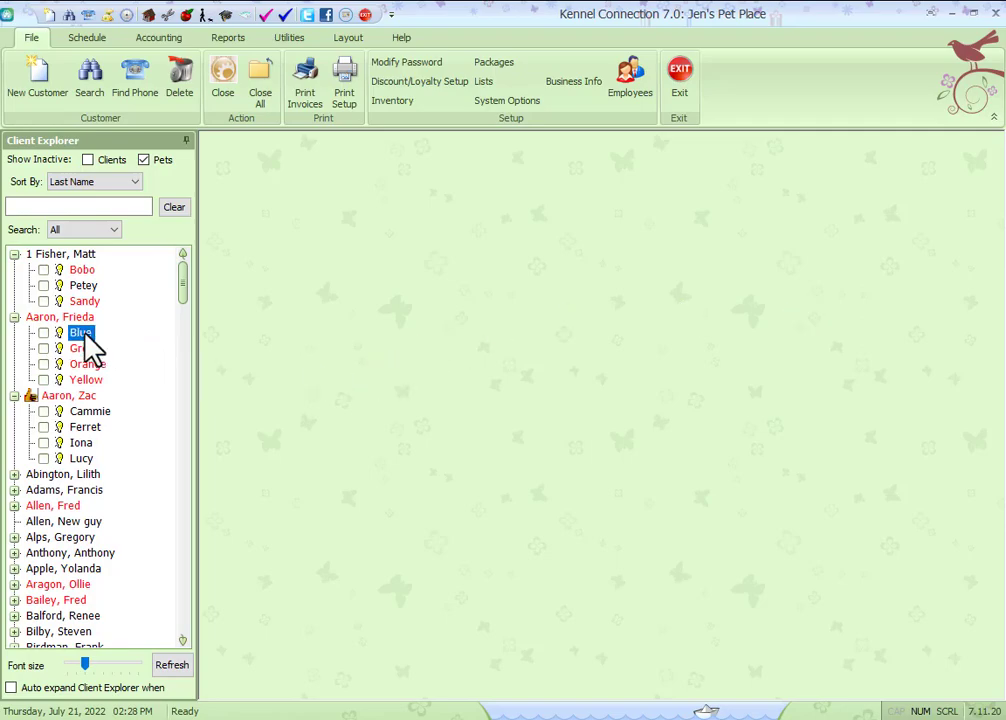
double_click(84, 336)
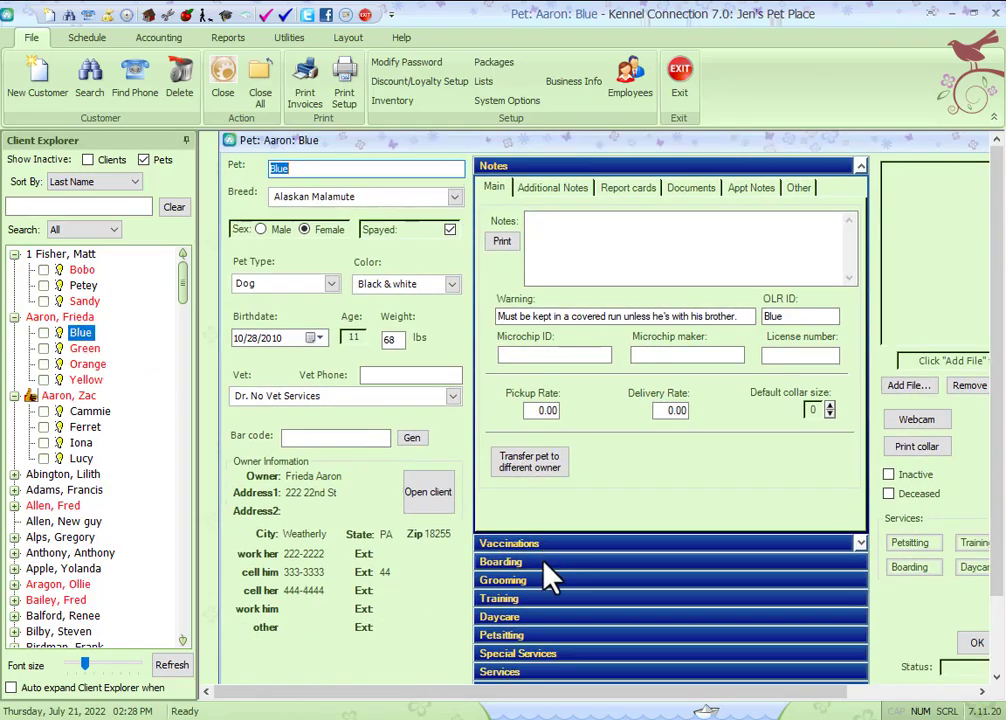
click(541, 560)
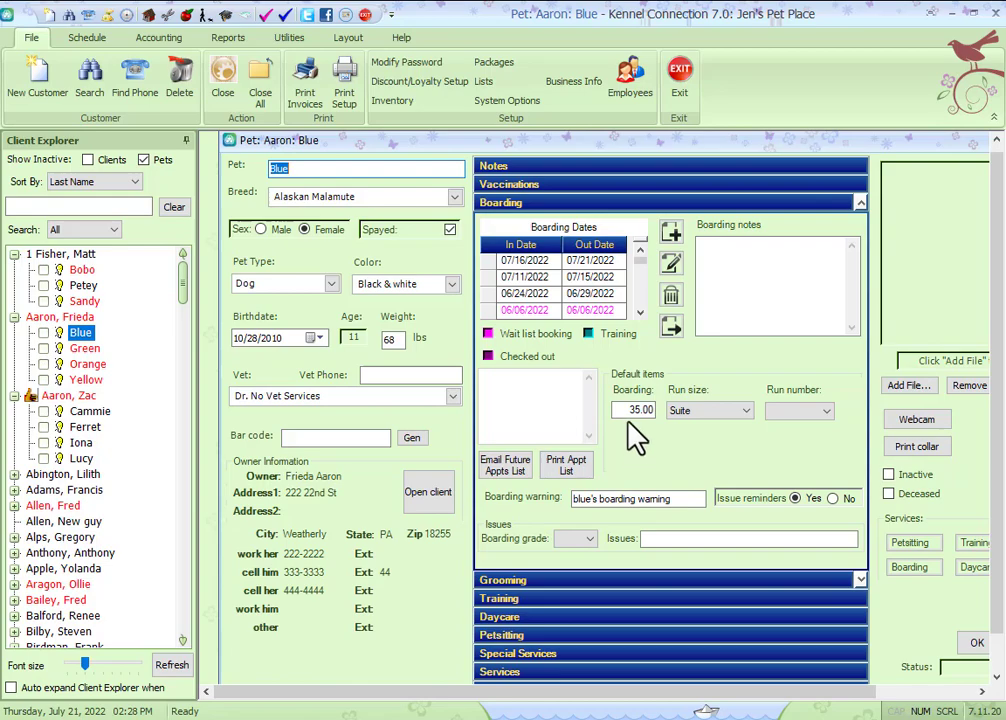
click(632, 412)
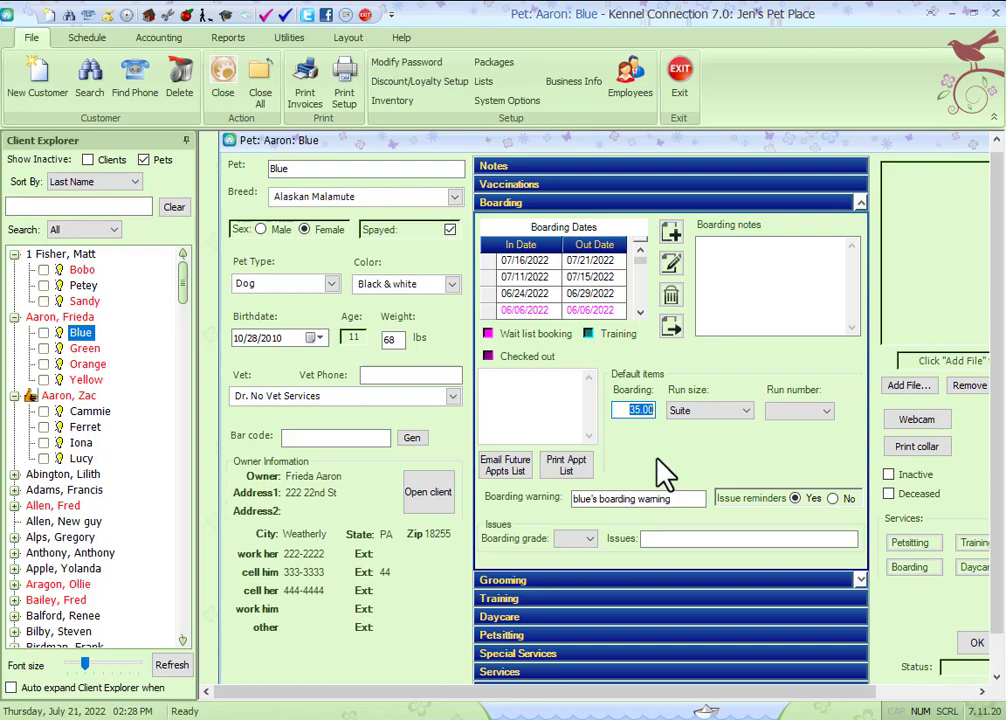
click(265, 88)
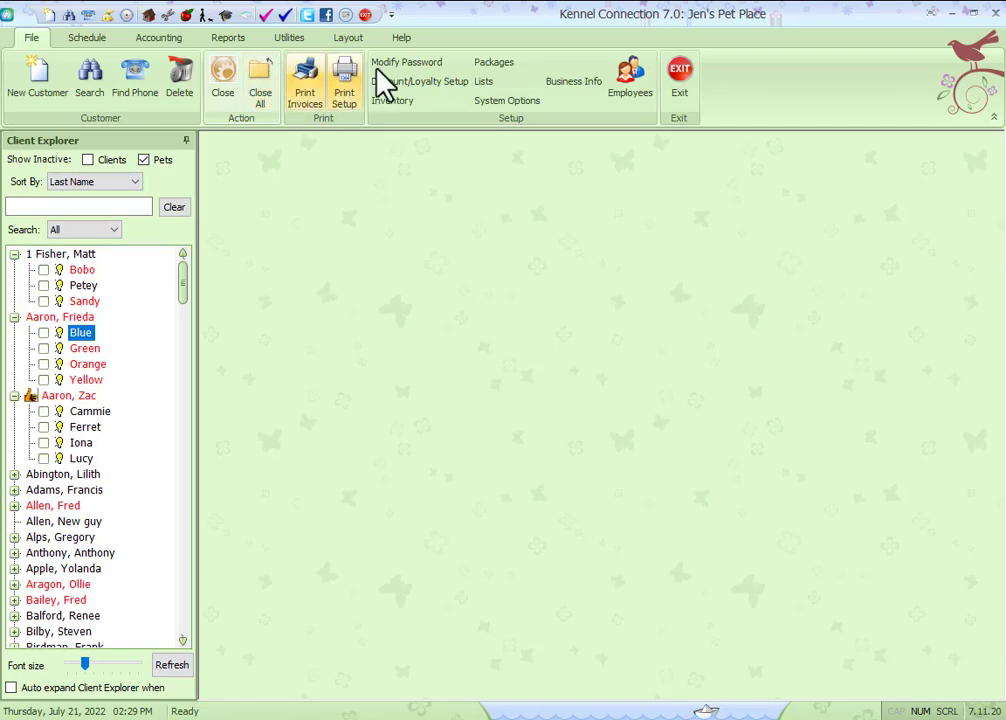
Step: Review the boarding options in System Options, such as charging by run rate, and close the dialog
click(500, 101)
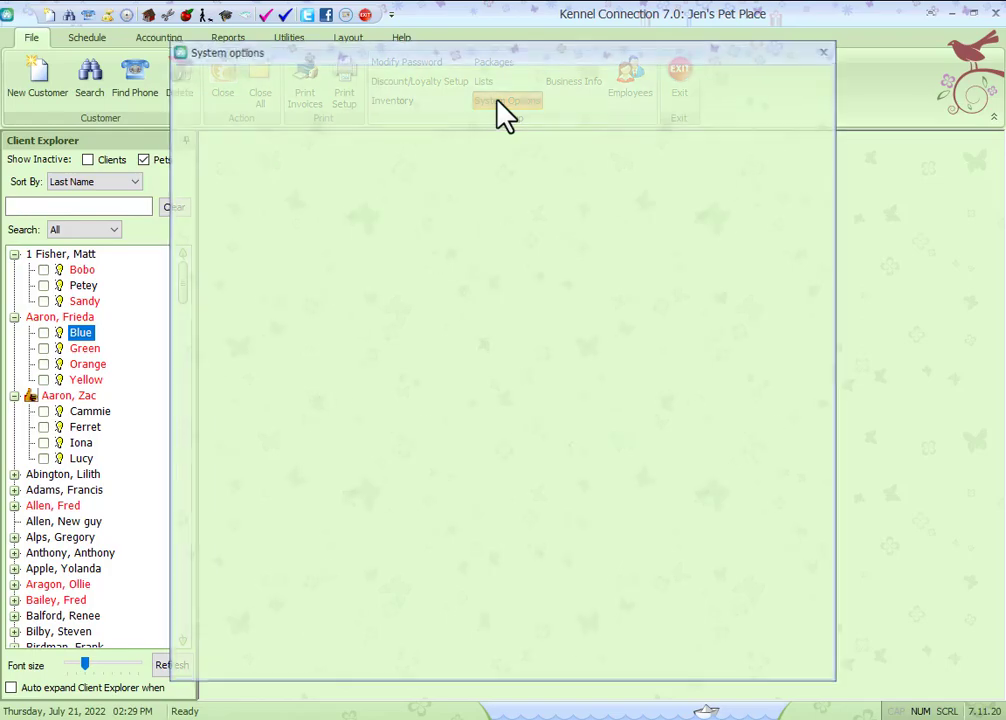
click(262, 528)
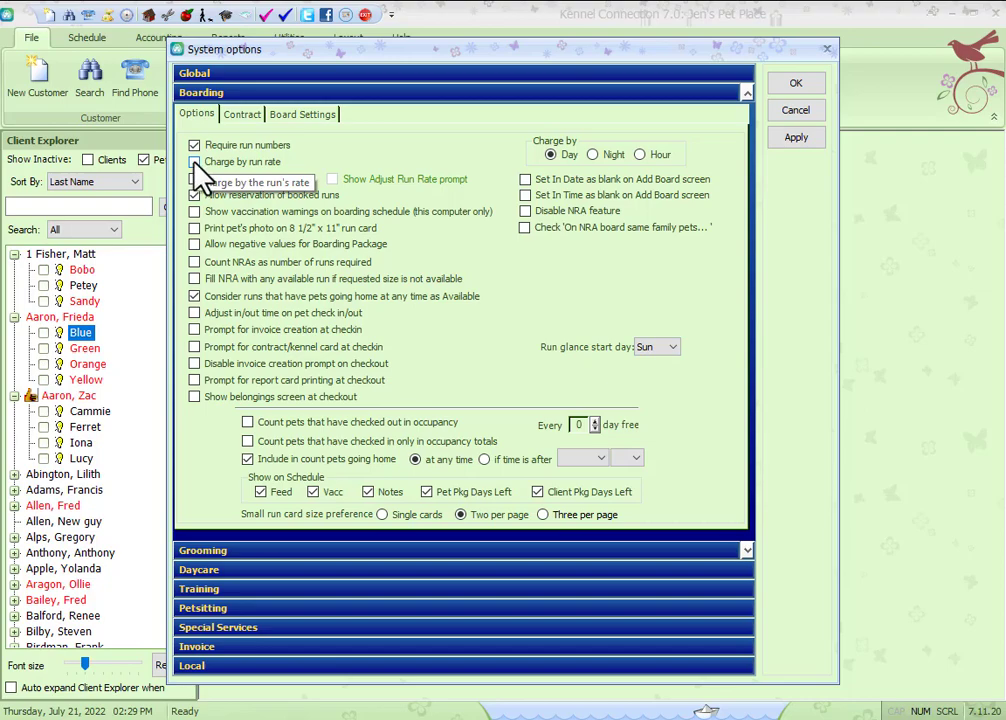
click(793, 85)
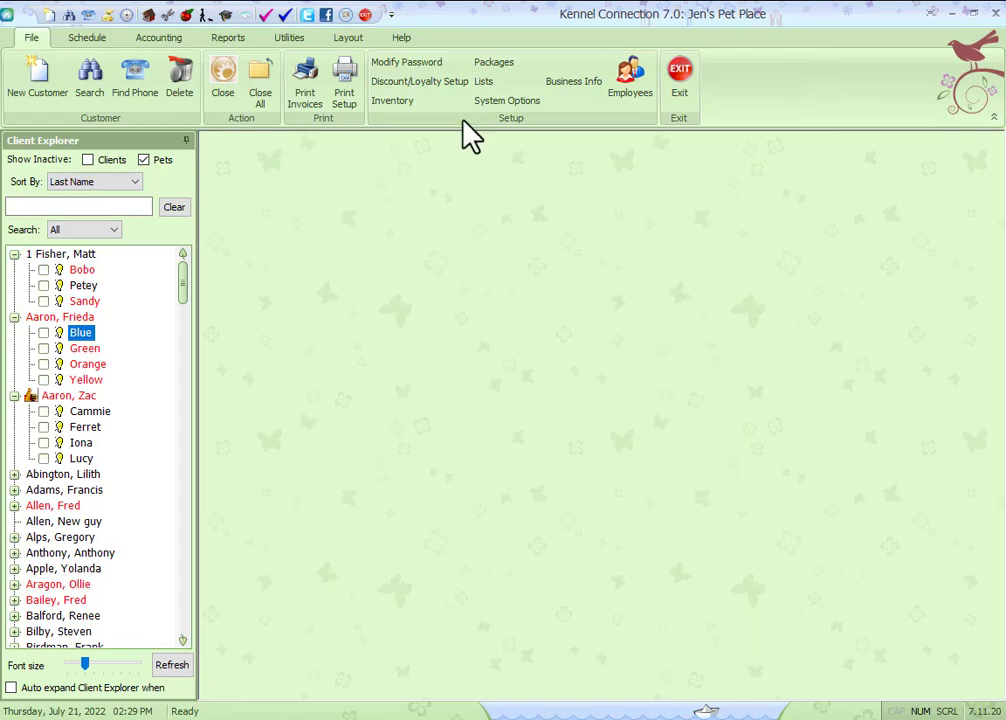
Step: Review the rates and special multi-pet rates of the run sizes in the setup lists
click(483, 82)
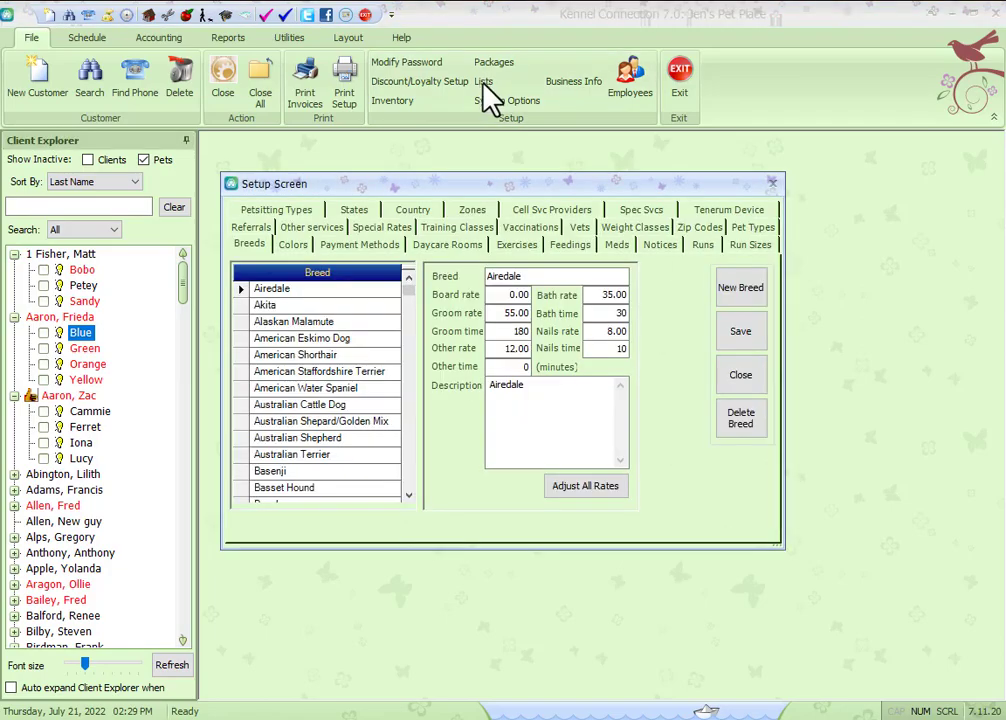
click(742, 244)
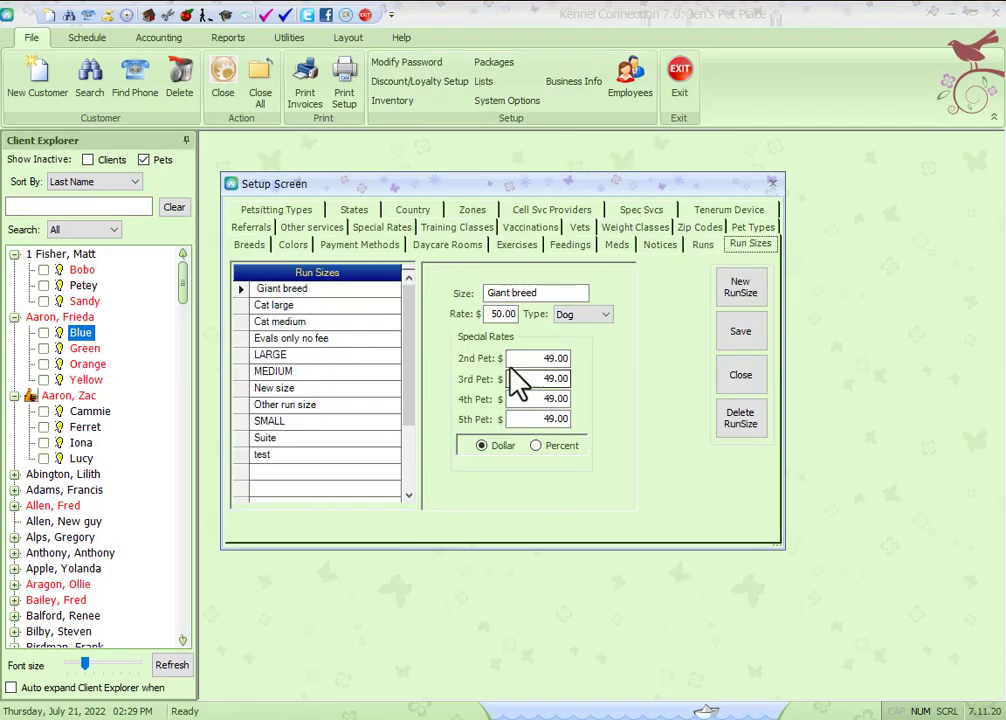
click(492, 314)
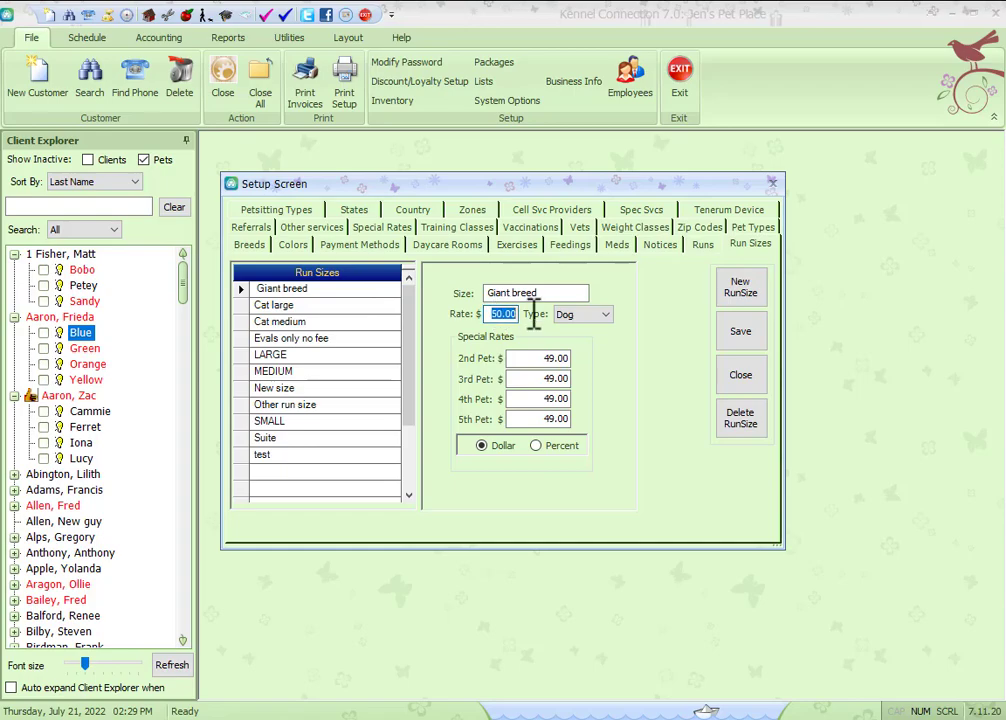
click(515, 359)
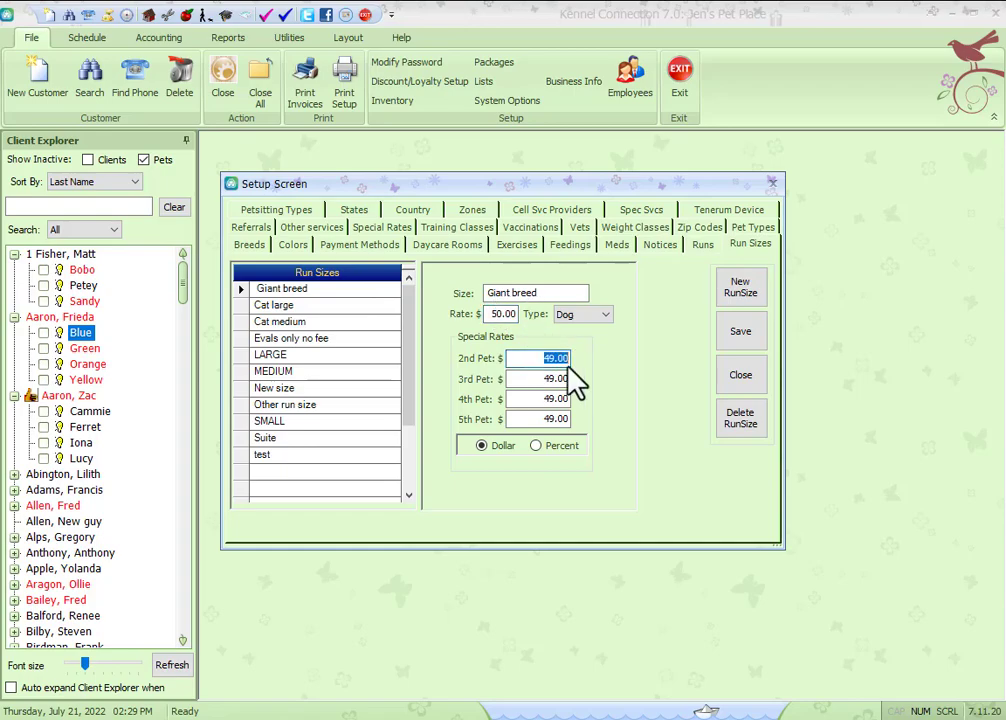
key(Tab)
key(Tab)
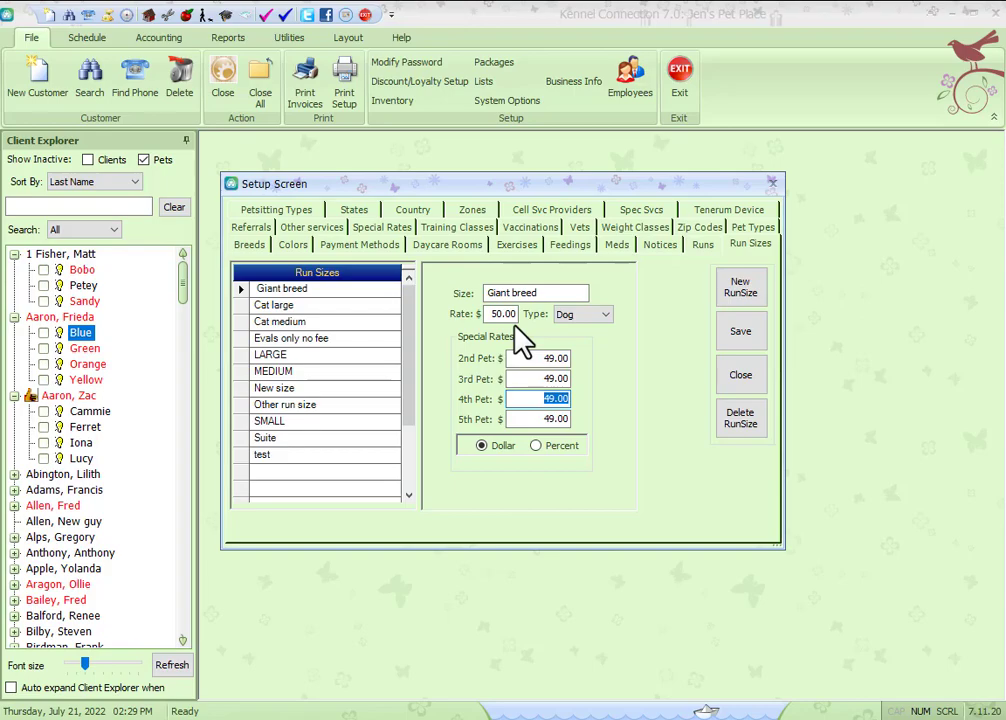
click(324, 306)
drag(499, 314, 591, 388)
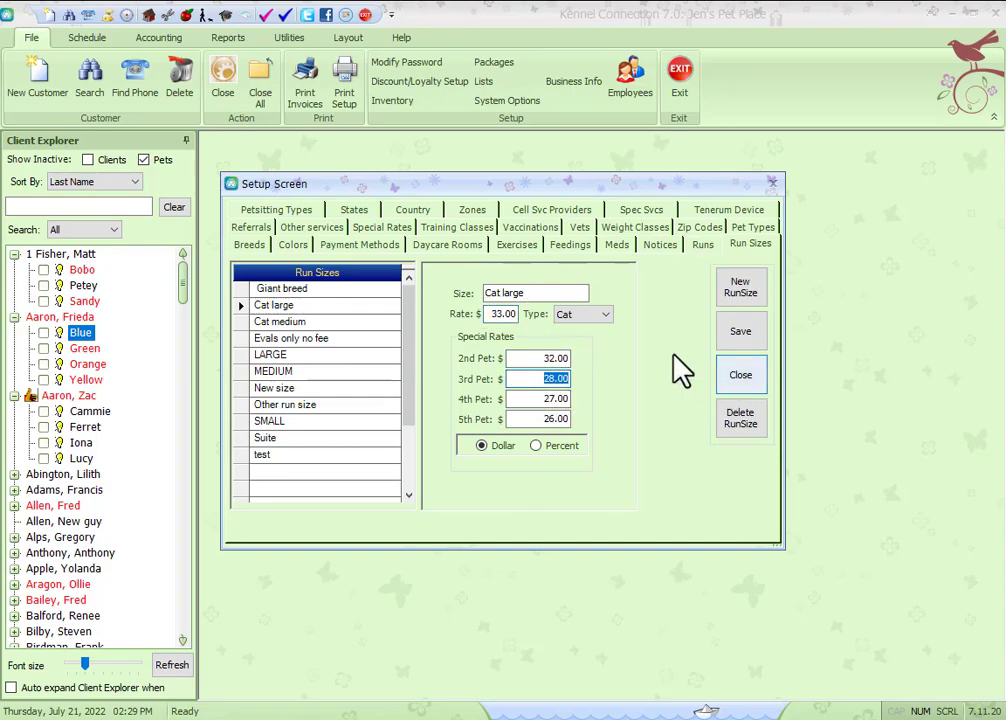
Step: Review the rates assigned to individual runs such as 01 and 03
click(702, 246)
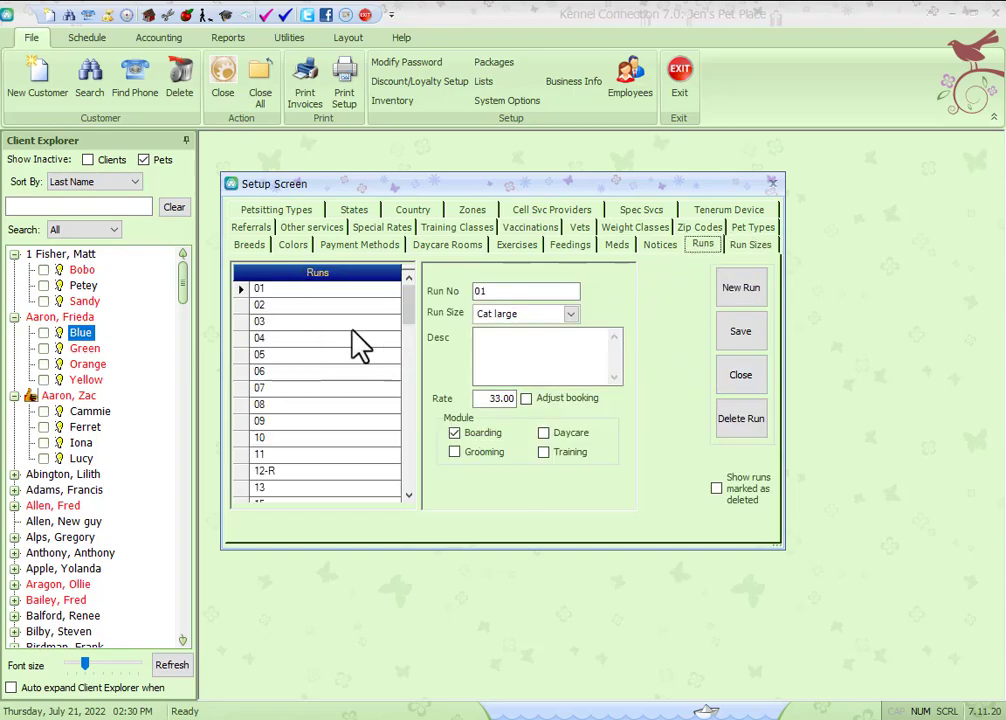
click(505, 399)
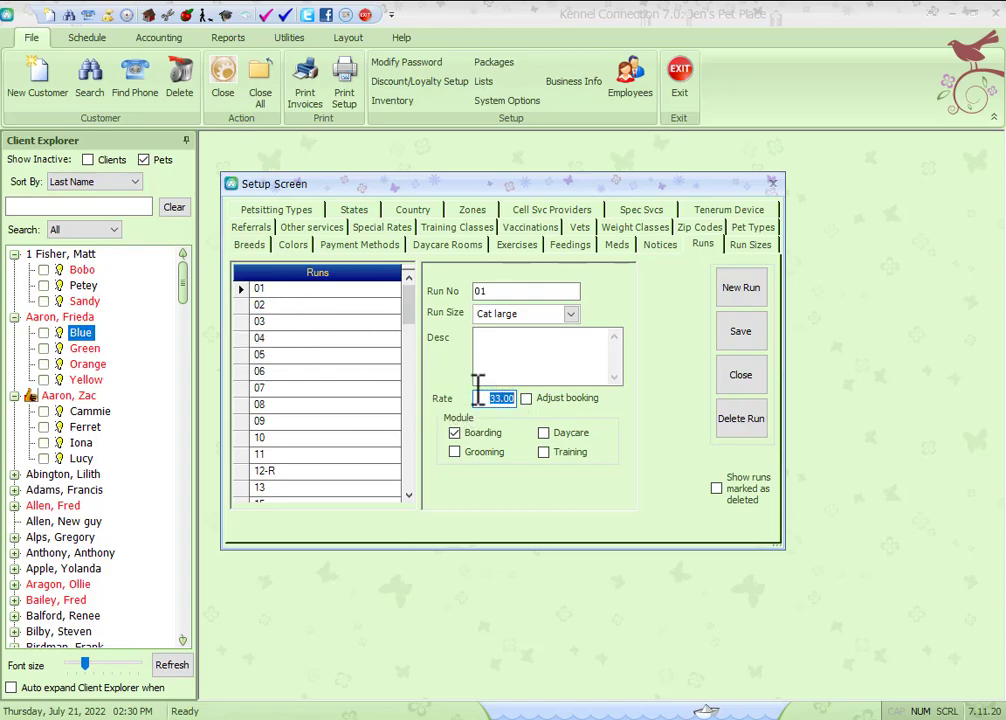
click(303, 304)
click(303, 322)
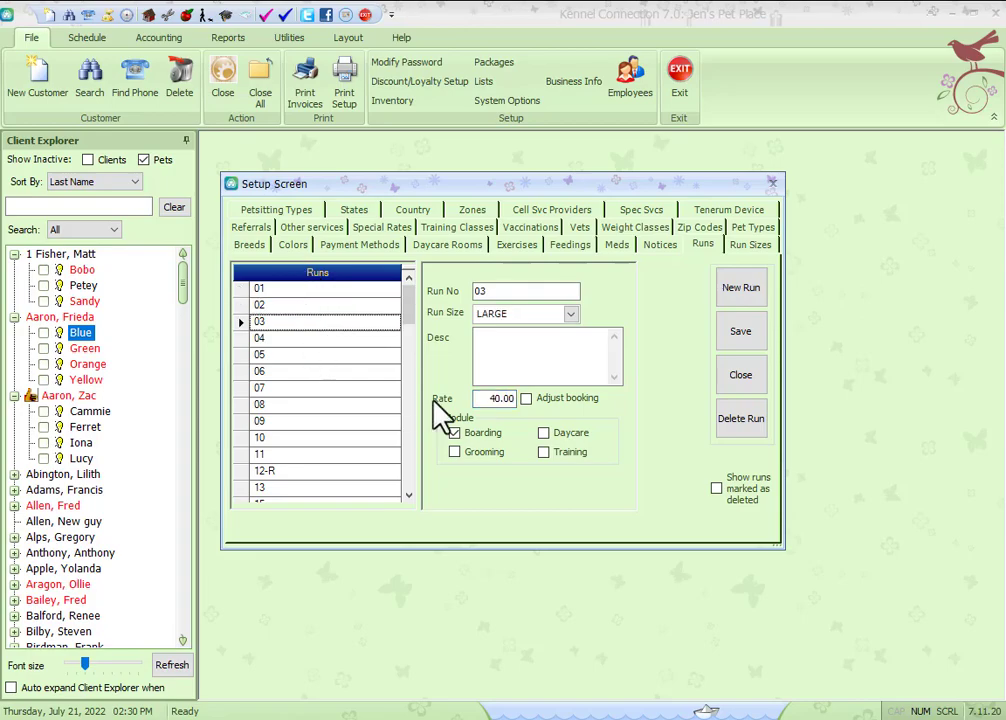
click(500, 402)
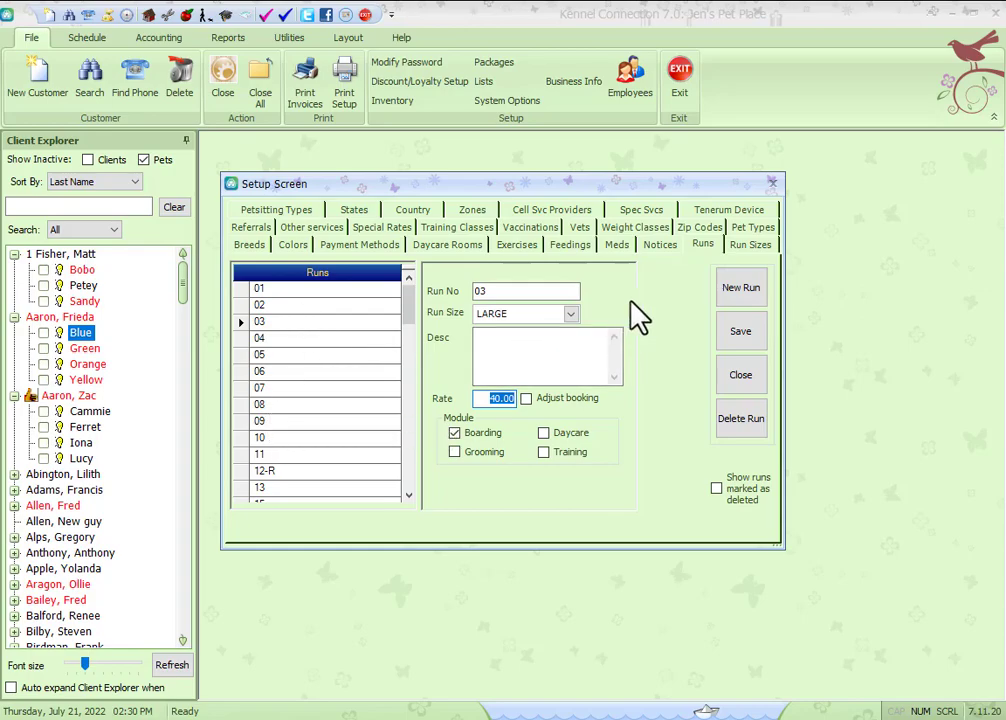
Step: Set the Alaskan Malamute breed's board rate to 75.00 and close the setup screen
click(240, 245)
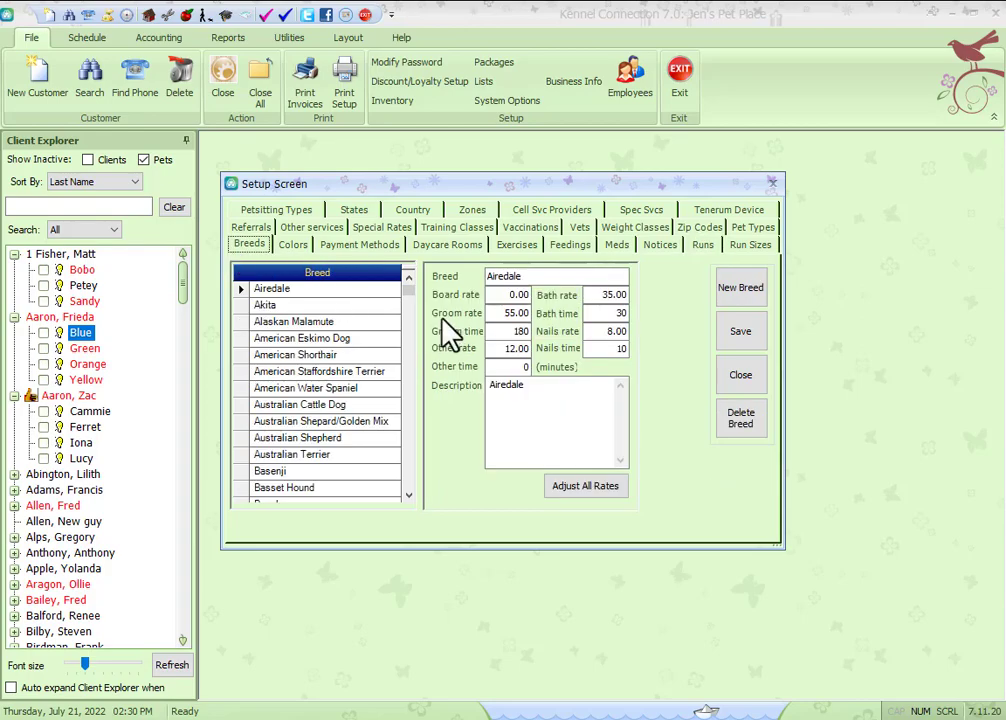
click(515, 294)
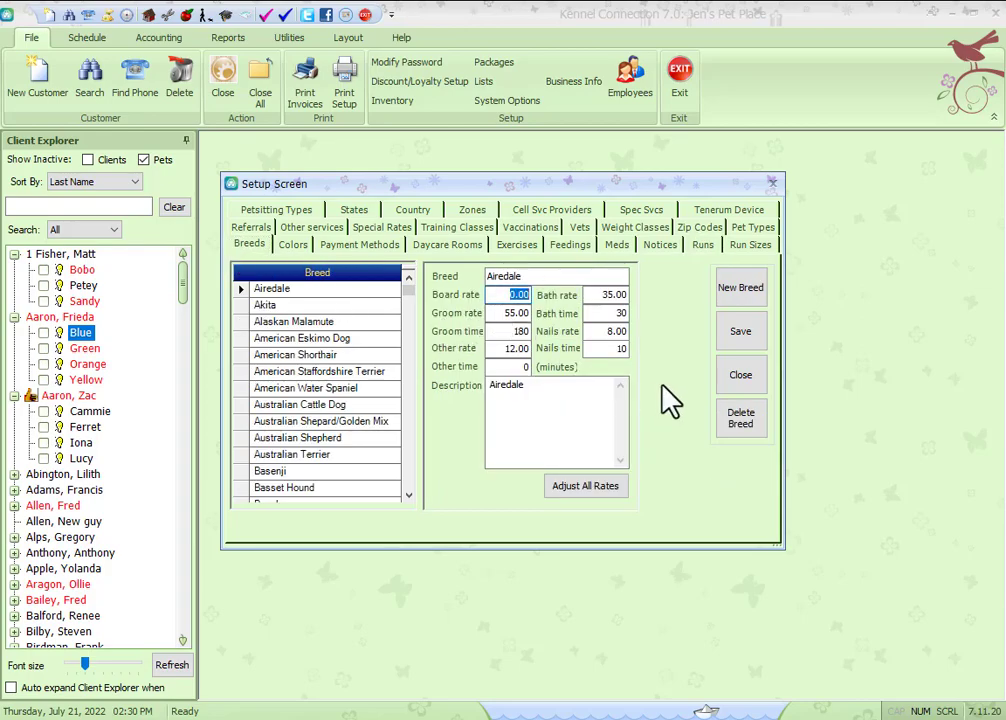
click(310, 321)
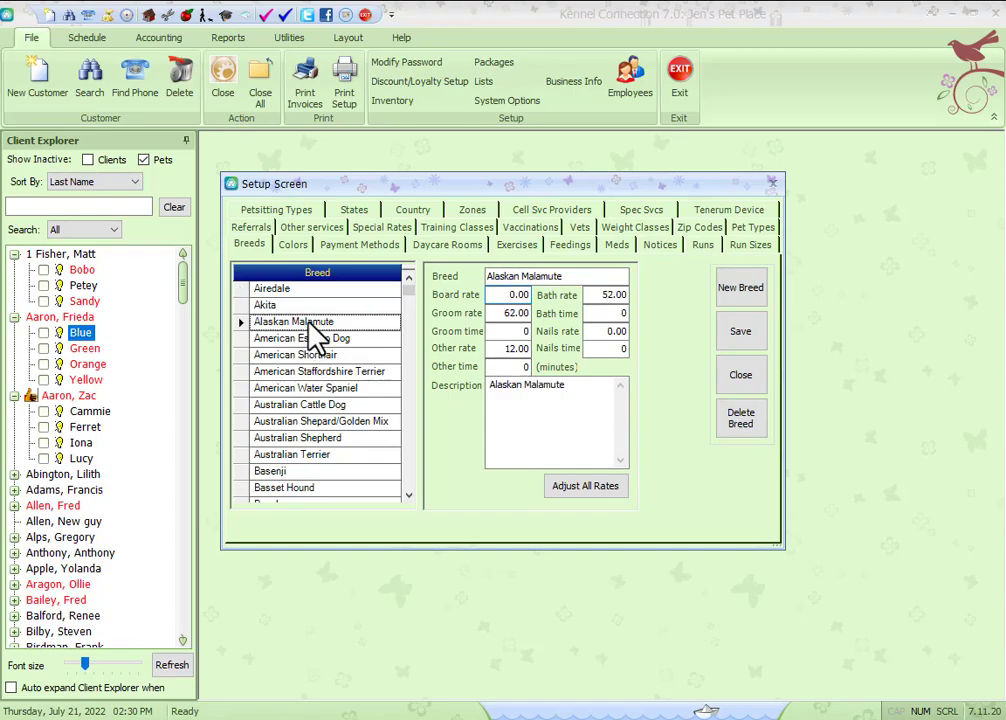
click(515, 294)
text(75.00)
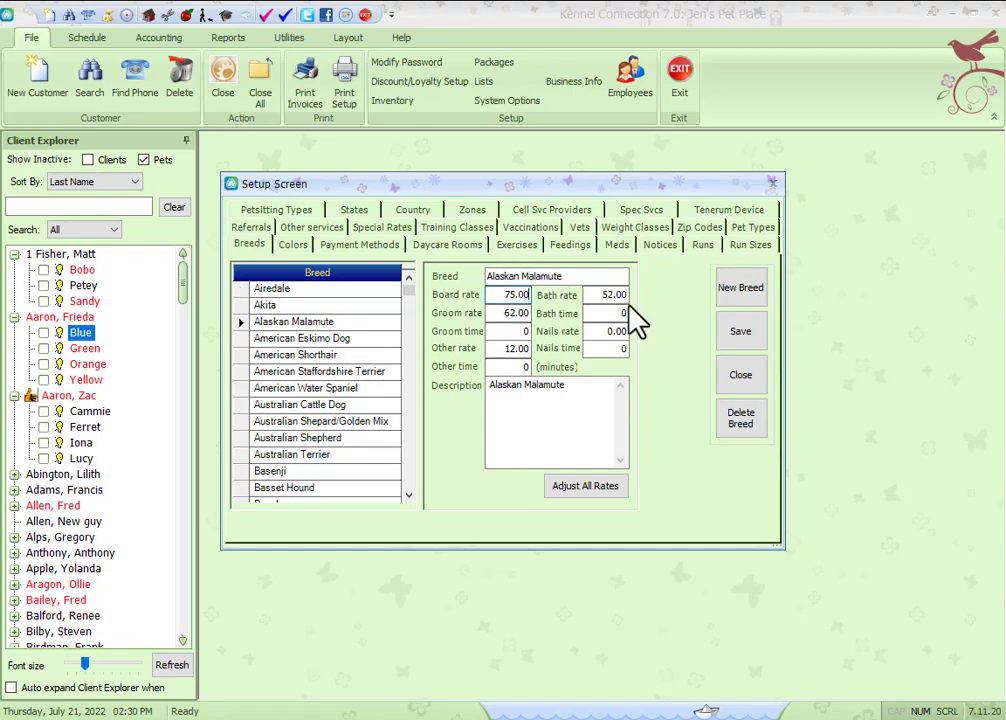
click(742, 382)
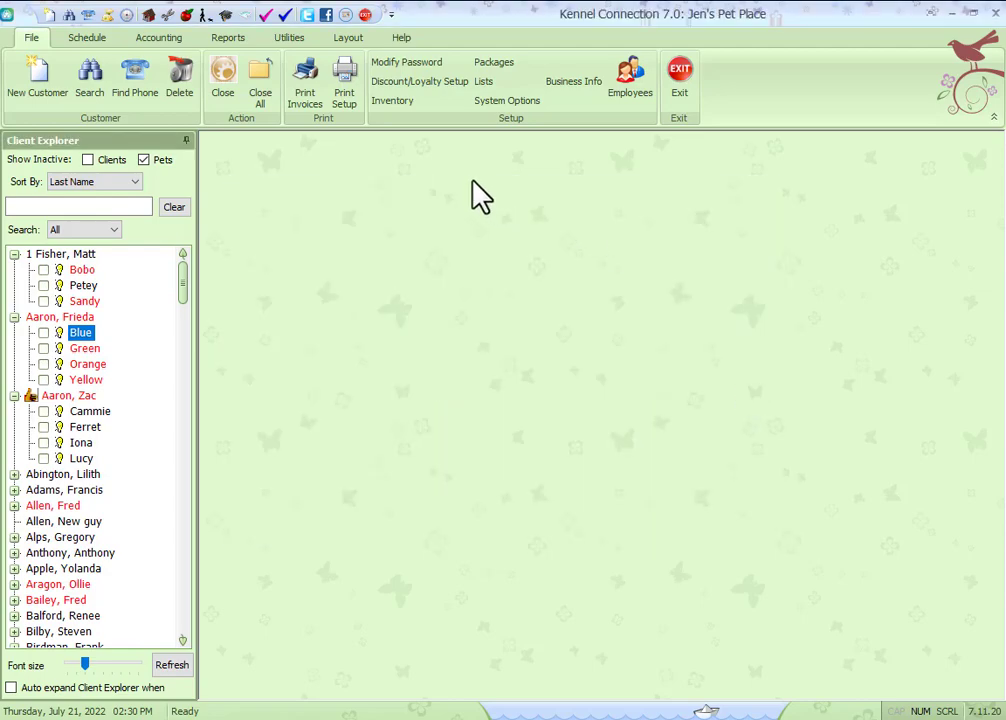
Step: Set the retail price of the BOARD inventory item to 52, save it and close the inventory
click(394, 104)
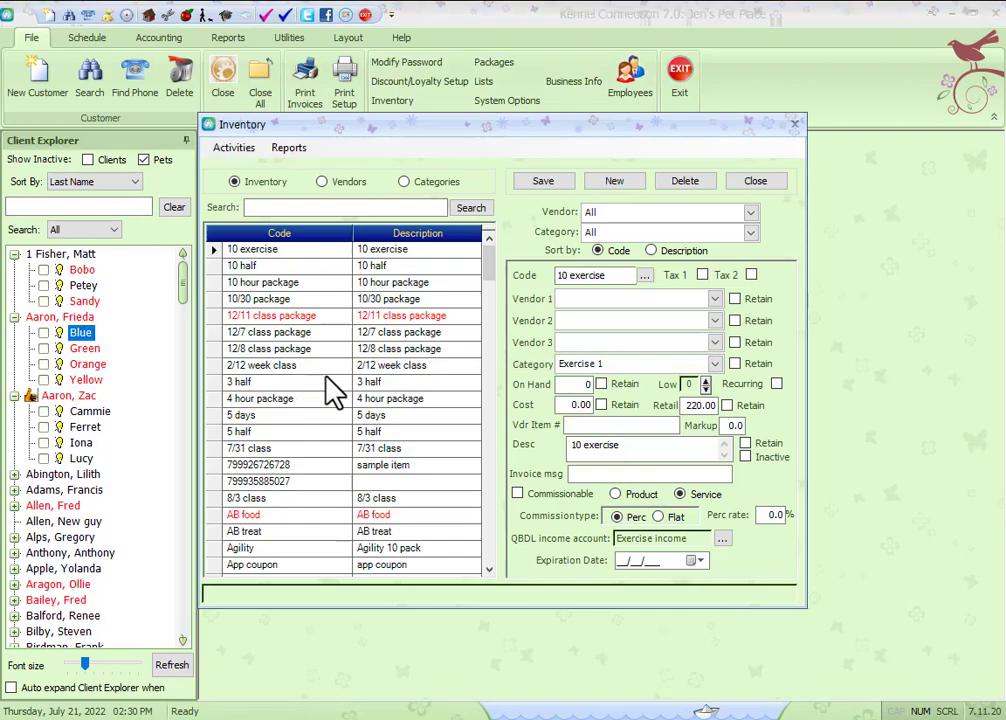
scroll(393, 386, down, 5)
click(385, 450)
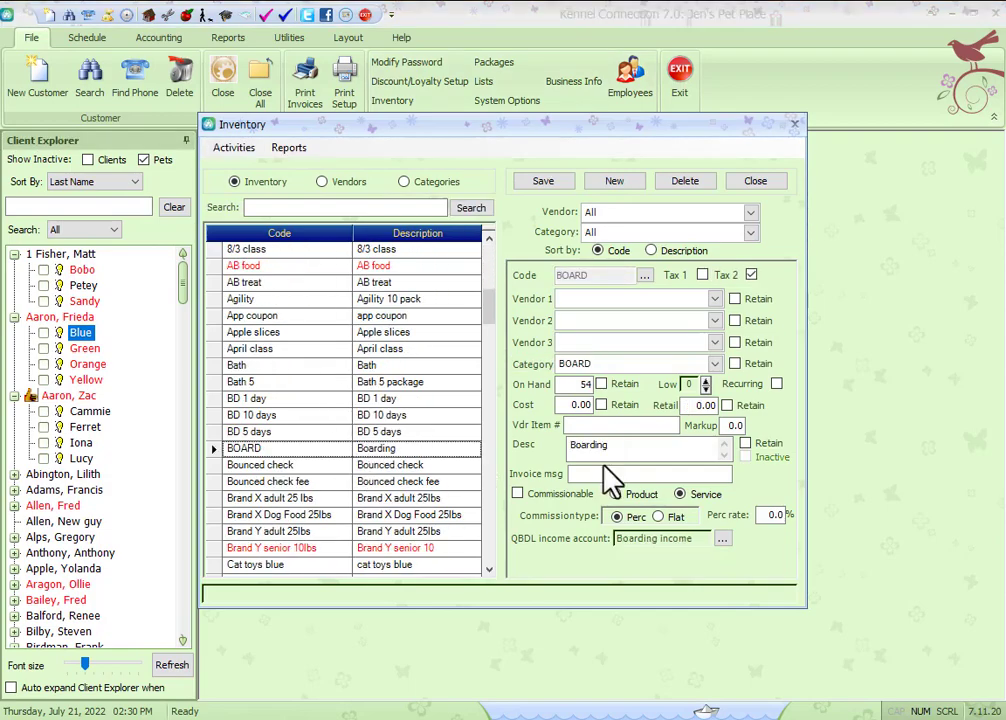
click(700, 405)
text(52)
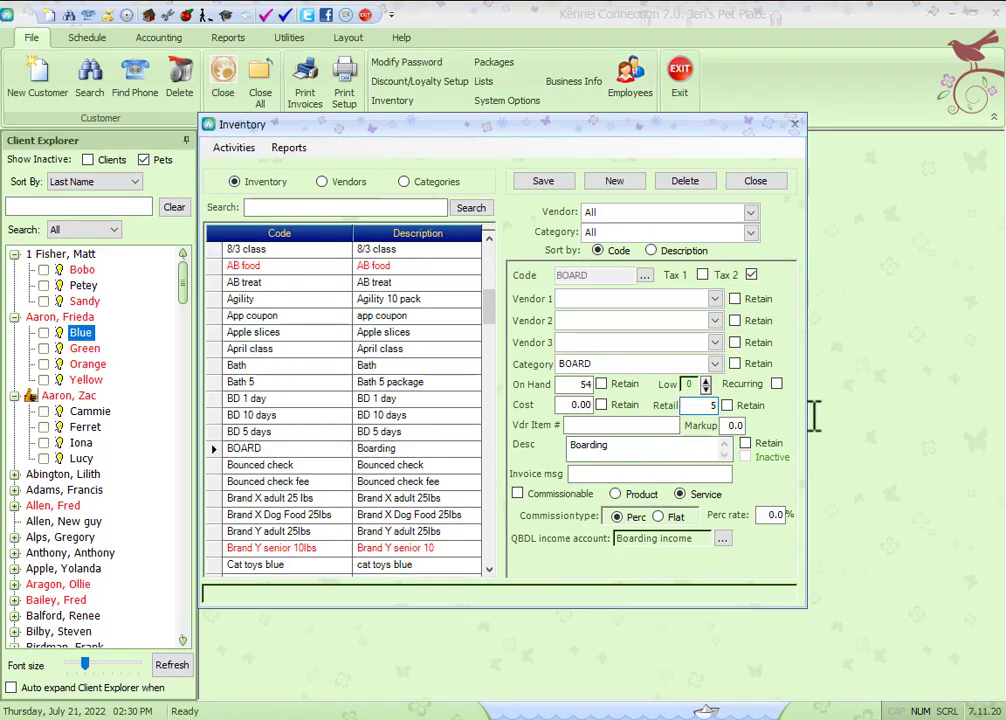
click(553, 183)
click(757, 184)
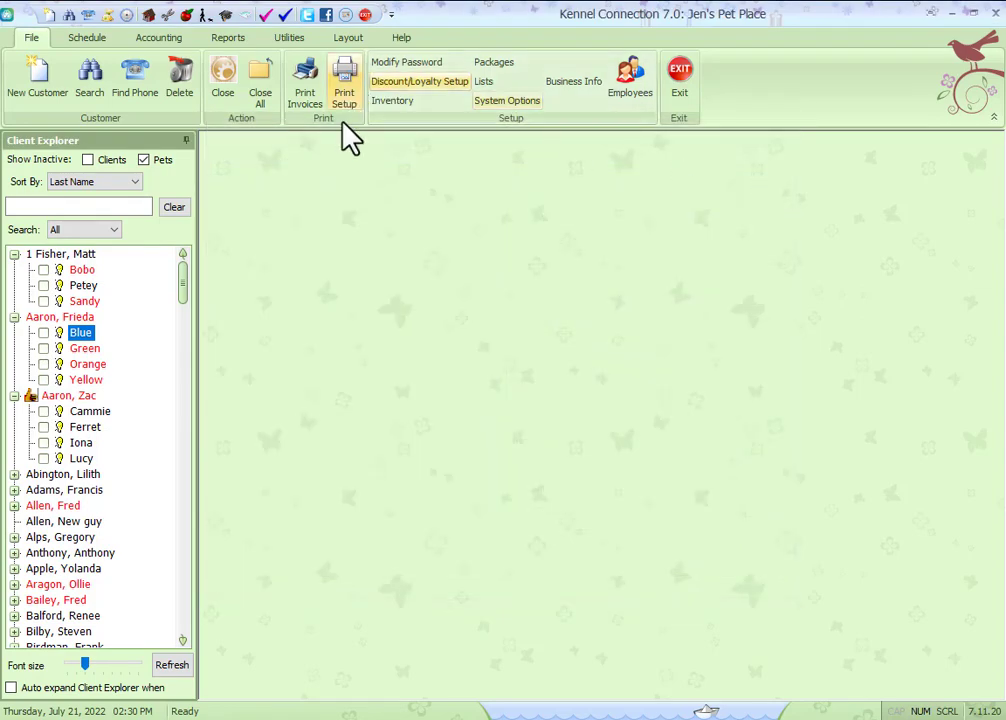
Step: Start a boarding appointment for Blue on today's boarding schedule and assign run 18
click(148, 16)
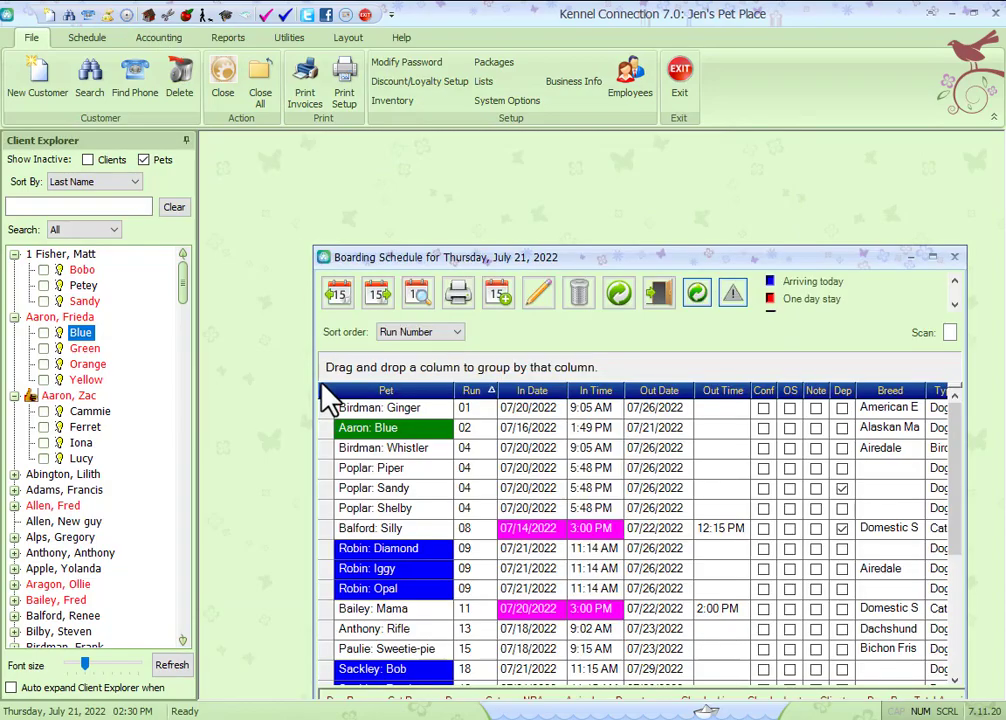
drag(88, 333, 444, 488)
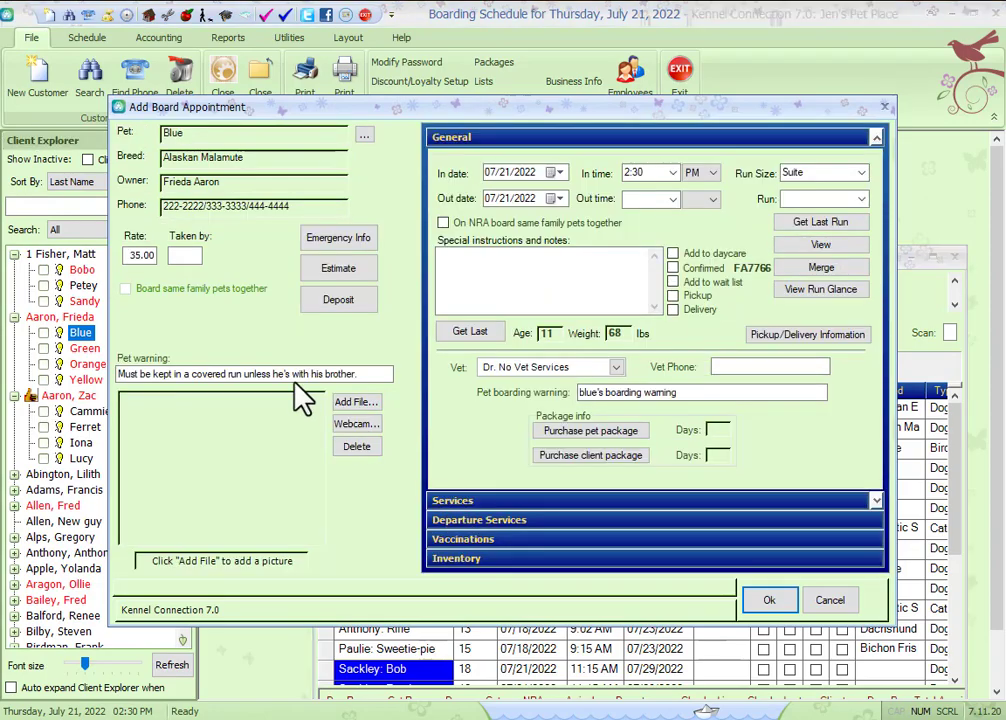
drag(128, 256, 171, 258)
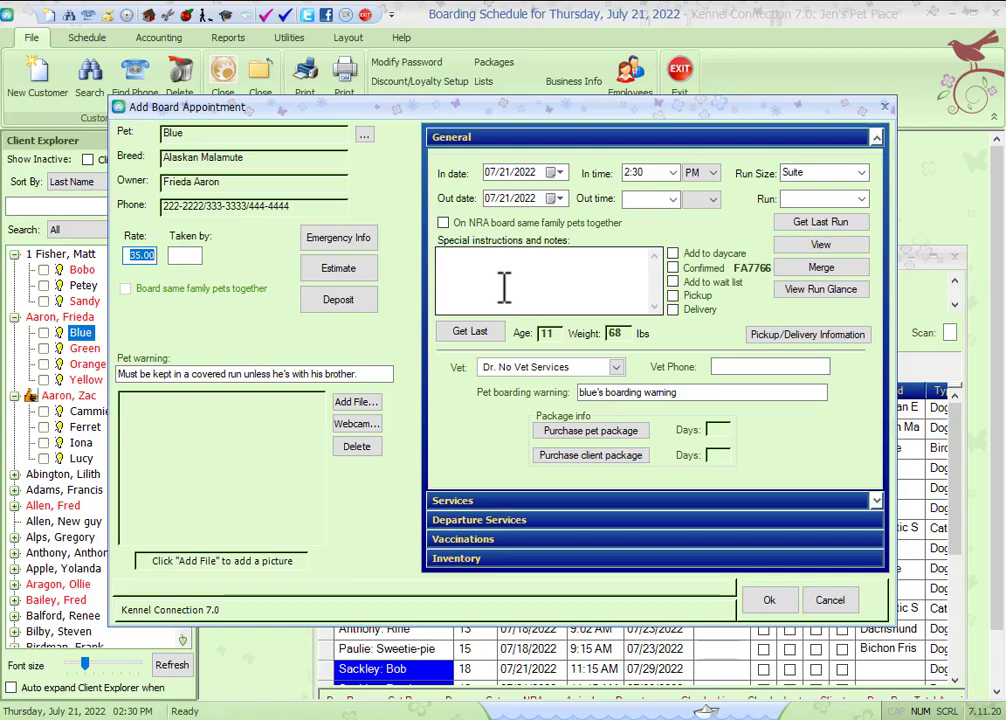
click(861, 199)
click(858, 219)
Step: Decline both the run and breed default rate adjustments and cancel Blue's appointment
click(646, 284)
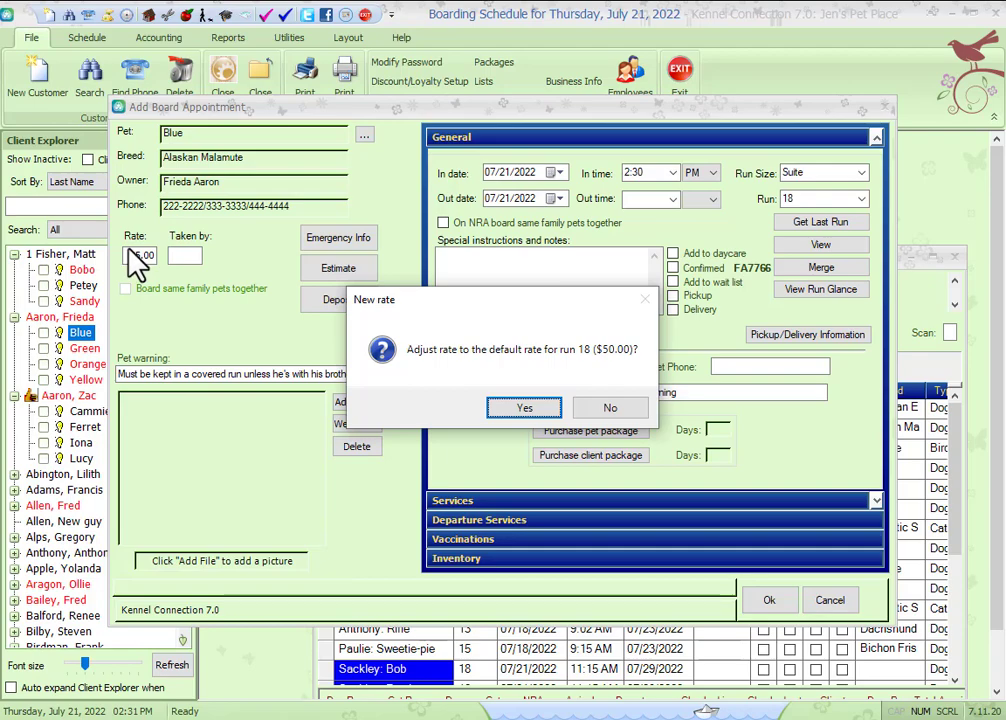
click(610, 410)
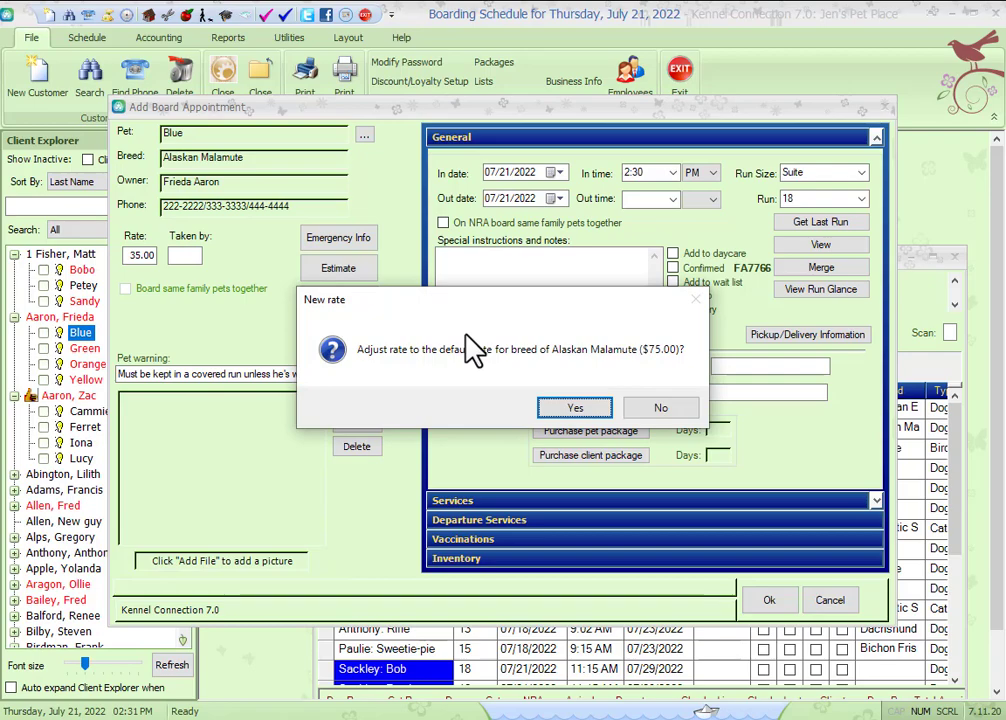
click(658, 410)
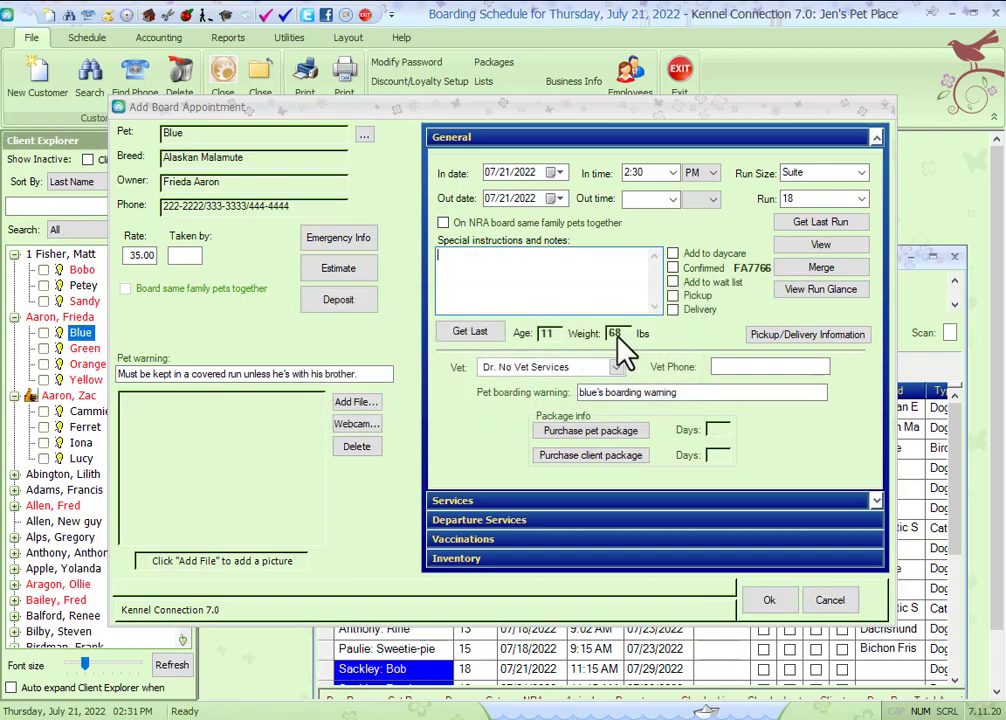
click(830, 602)
click(521, 405)
Step: Start a boarding appointment for Green on today's schedule and assign run 06
drag(85, 349, 430, 470)
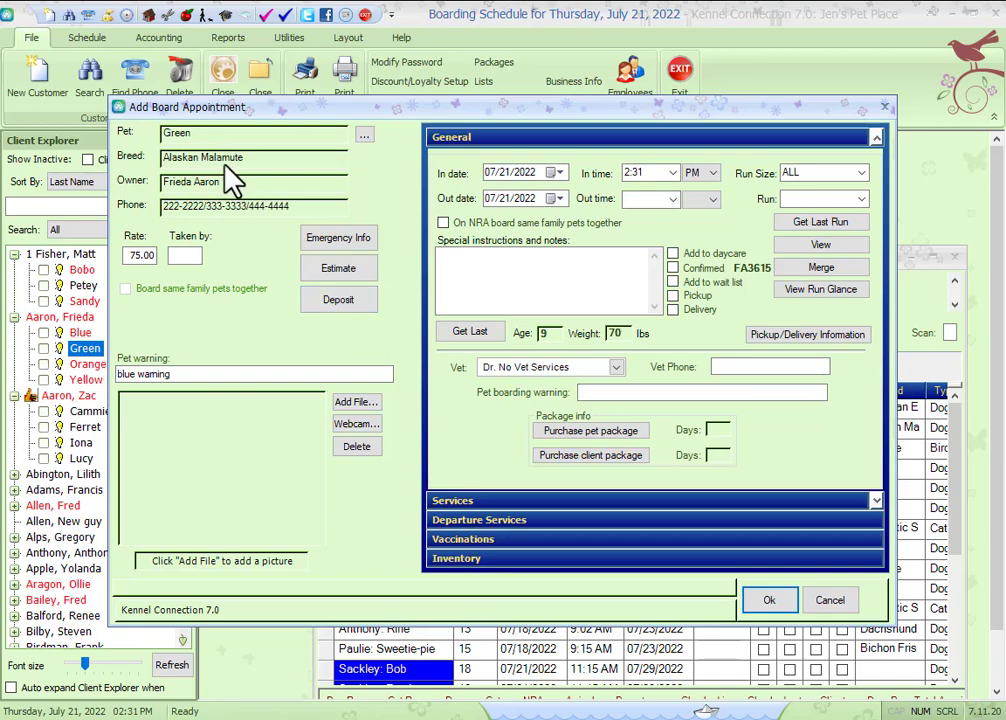
click(133, 255)
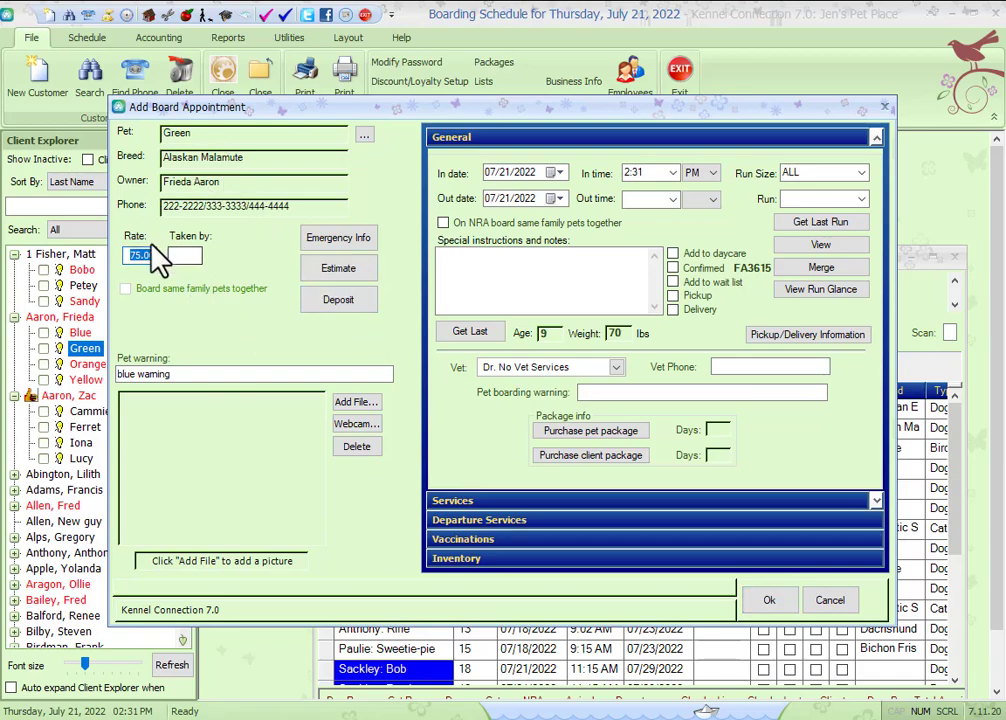
click(858, 200)
click(861, 199)
click(831, 285)
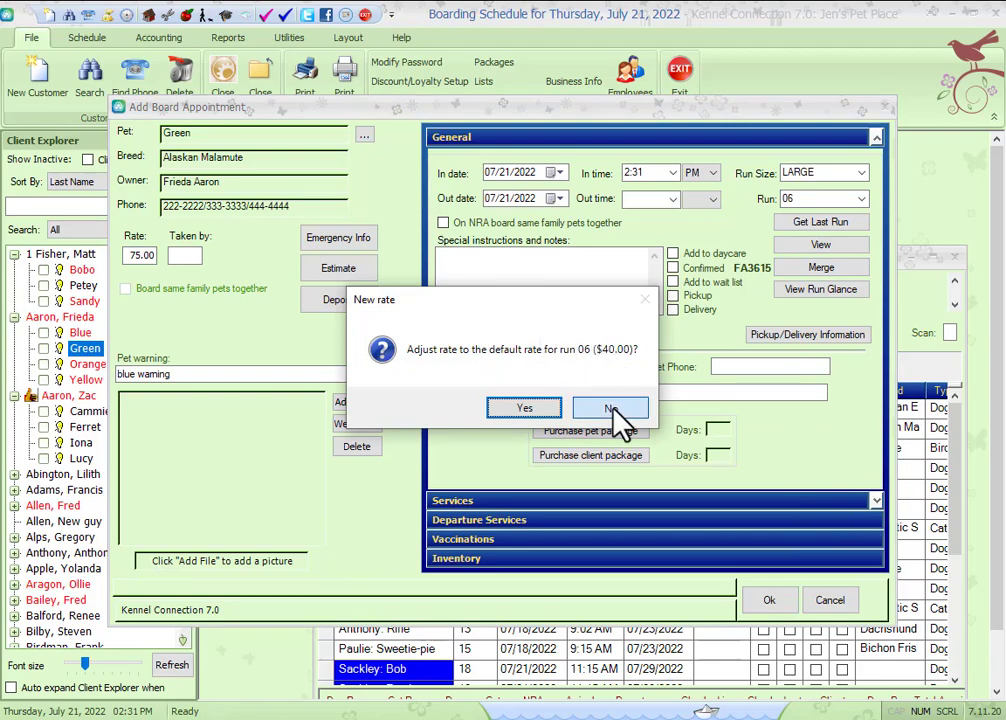
Step: Decline both the run and breed default rate adjustments and cancel Green's appointment
click(612, 409)
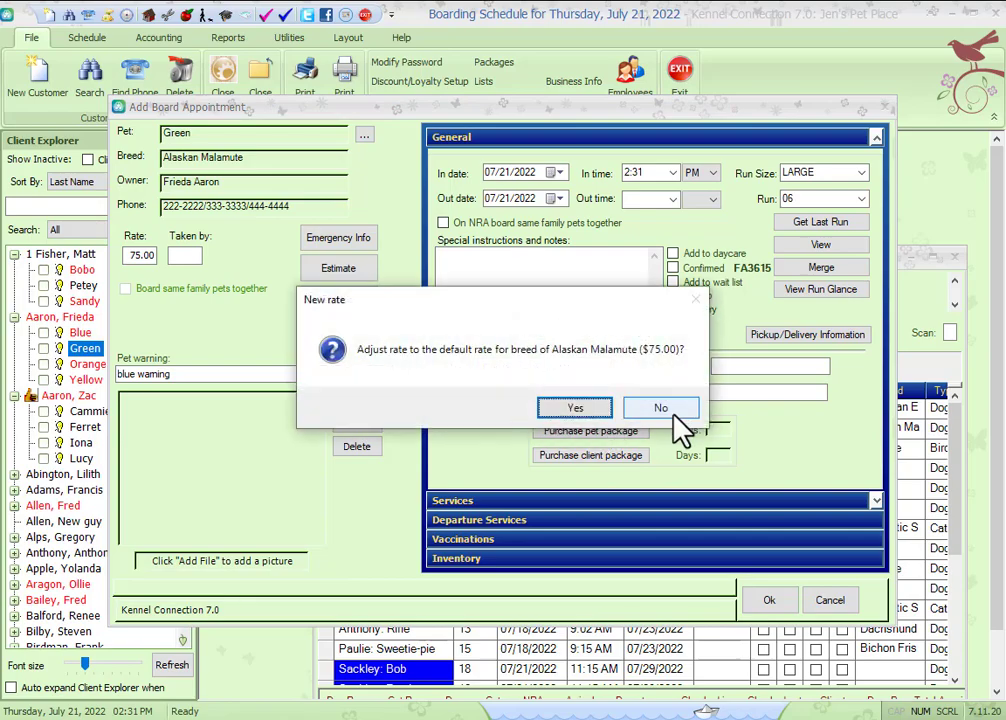
click(668, 408)
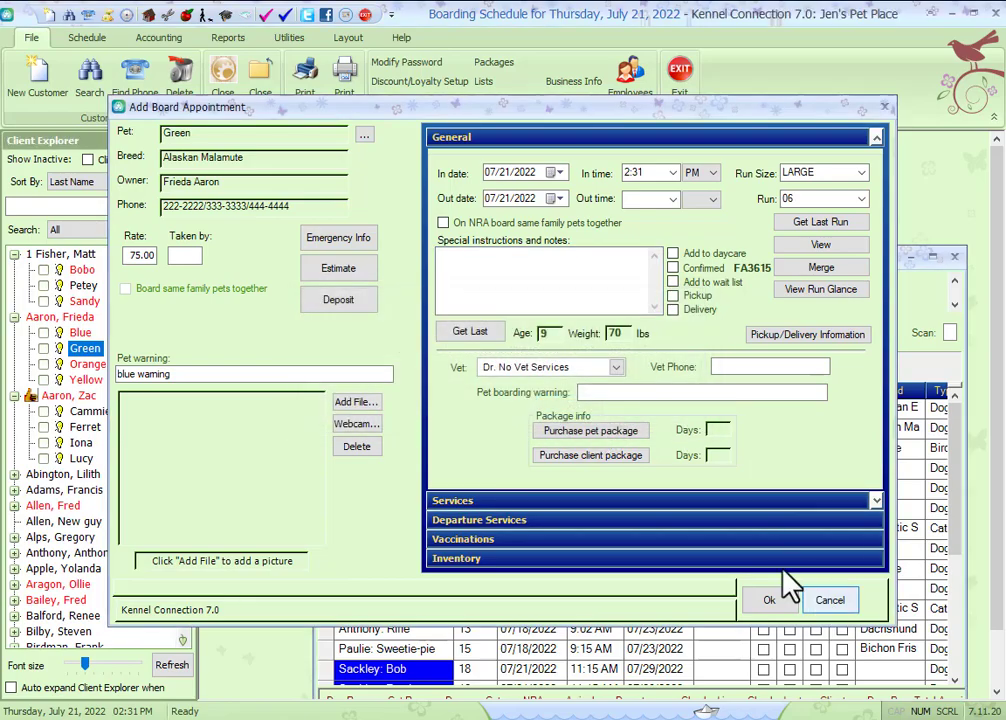
click(822, 601)
click(519, 406)
Step: Start a boarding appointment for Orange on today's schedule and assign run C07
drag(90, 366, 383, 459)
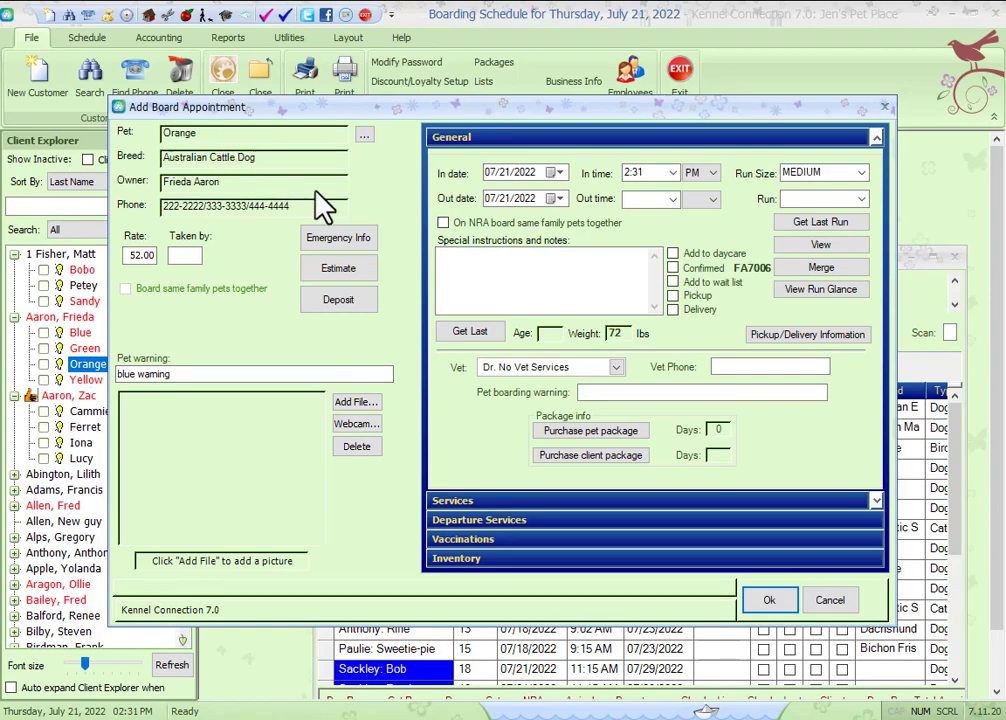
click(150, 255)
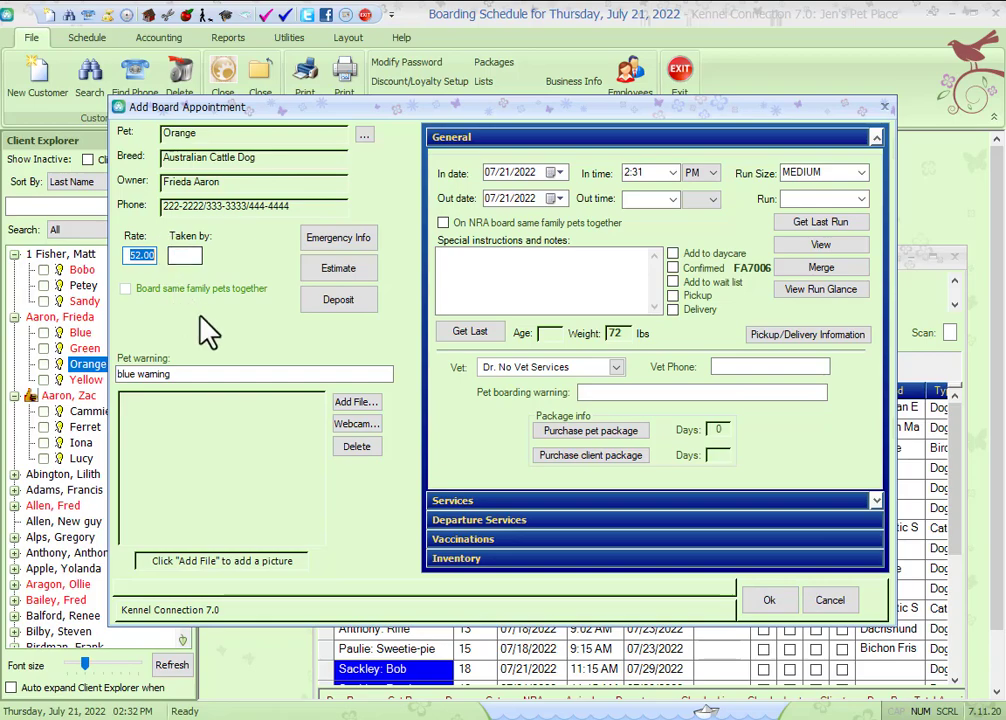
click(861, 199)
click(810, 245)
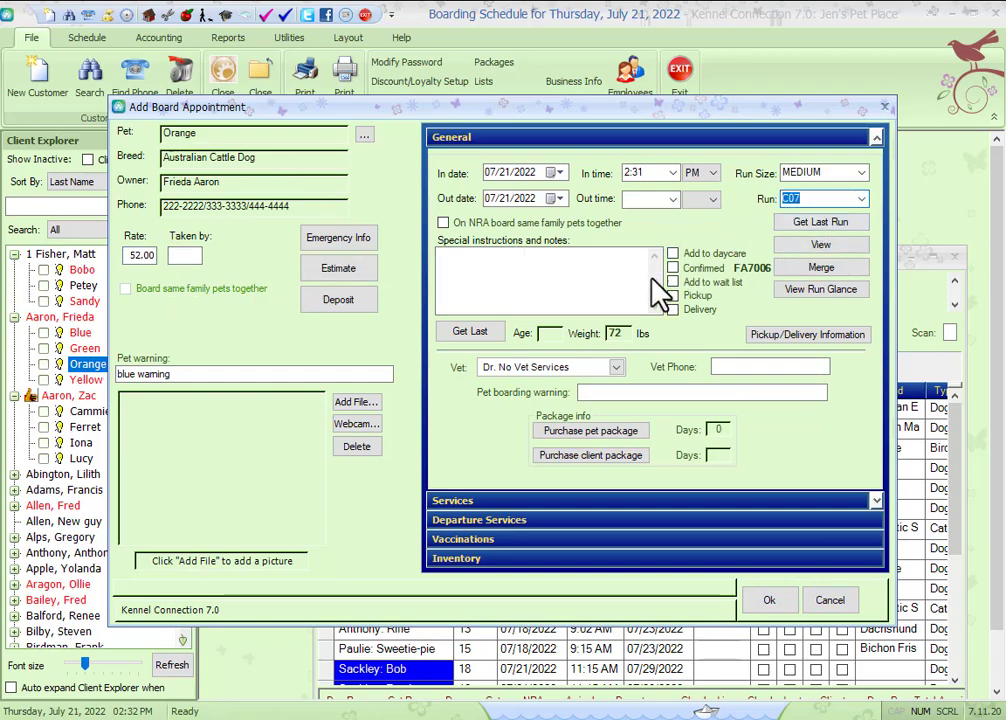
Step: Decline the run default rate adjustment and cancel Orange's appointment
click(591, 278)
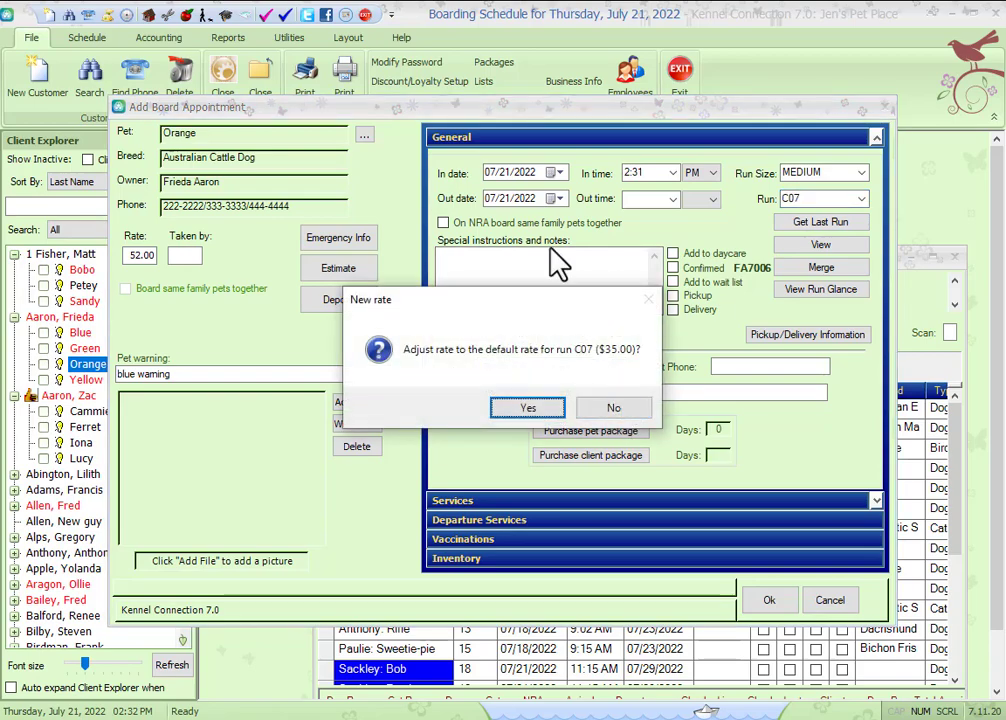
click(612, 407)
click(830, 601)
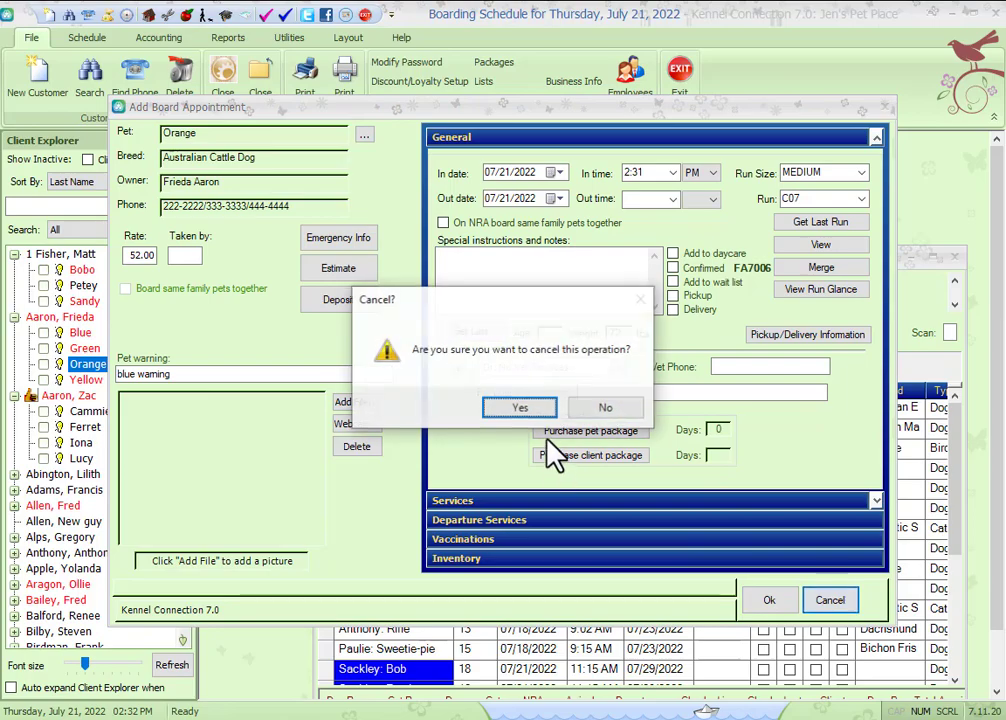
click(517, 407)
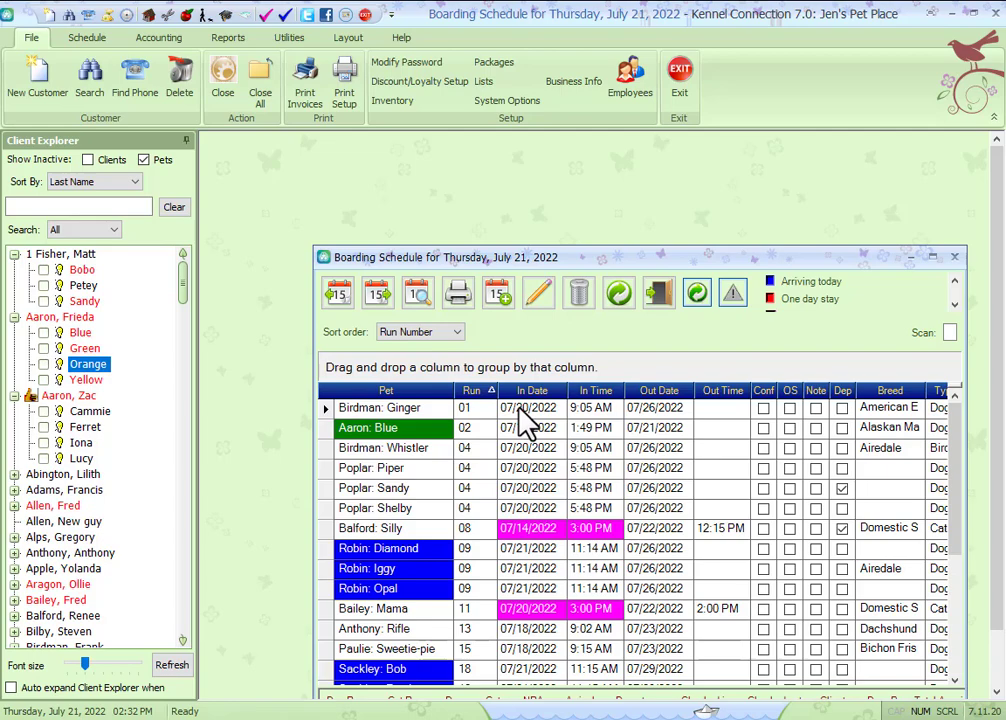
Step: Set the Alaskan Malamute breed's board rate to 0, save it and close the setup screen
click(482, 82)
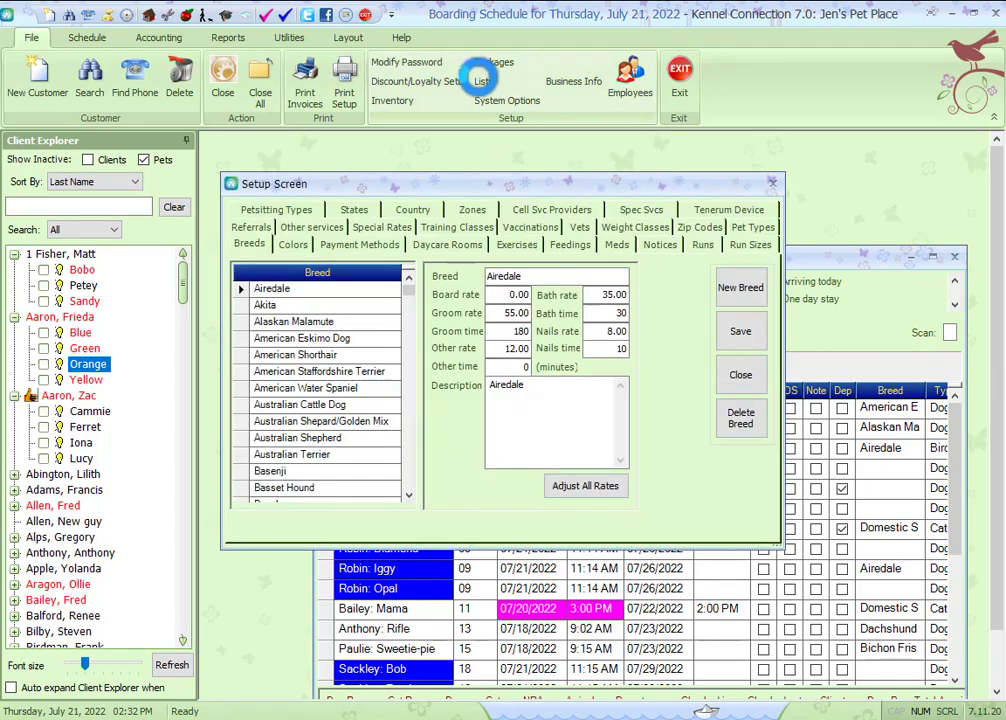
click(309, 325)
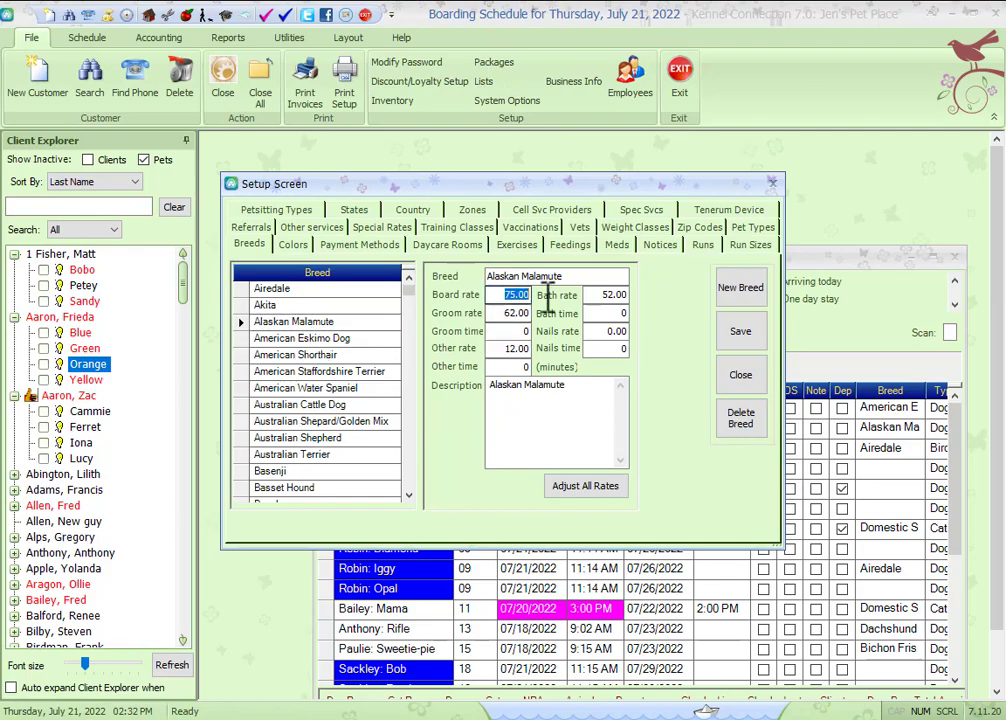
drag(521, 296, 588, 305)
text(0)
click(740, 332)
click(741, 380)
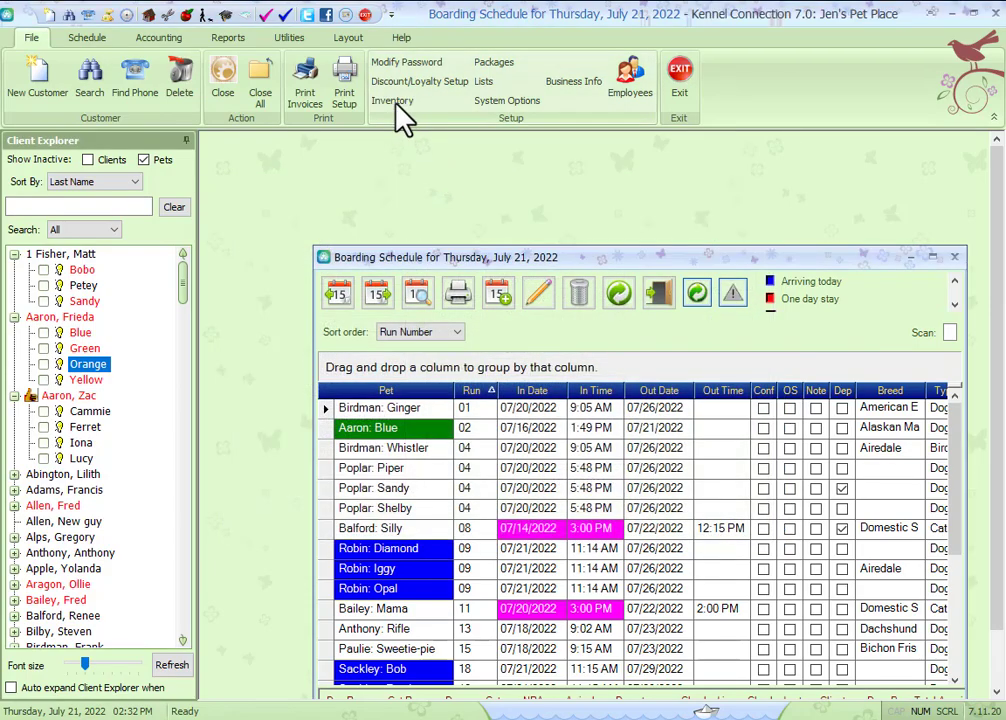
Step: Set the retail price of the BOARD inventory item to 0, save it and close the inventory
click(394, 101)
scroll(358, 432, down, 6)
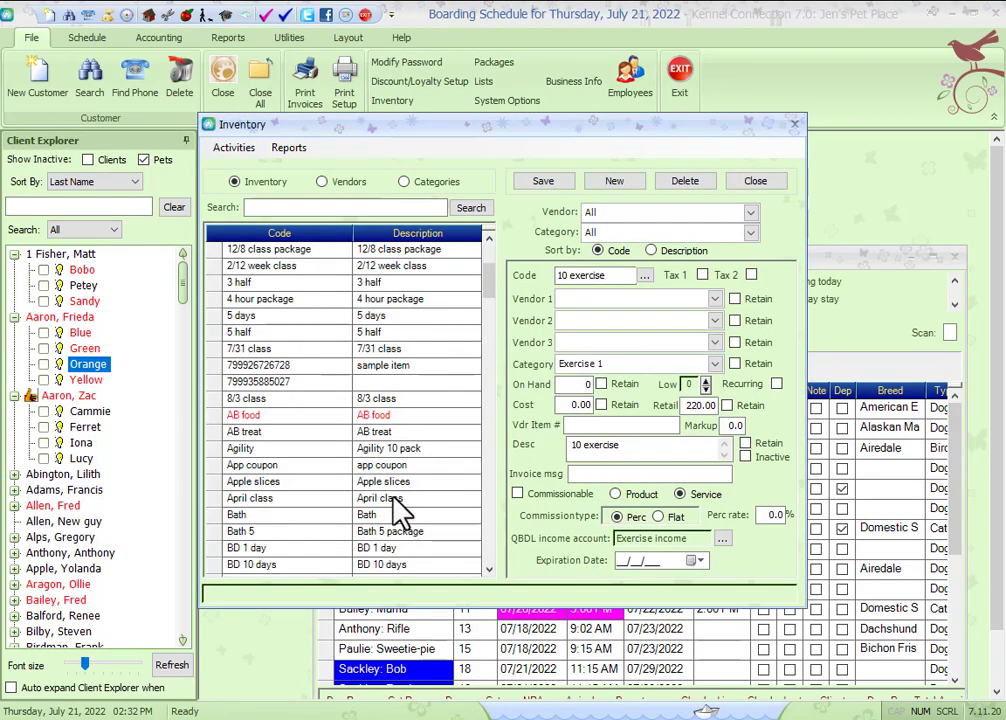
click(378, 400)
drag(691, 404, 763, 411)
text(0)
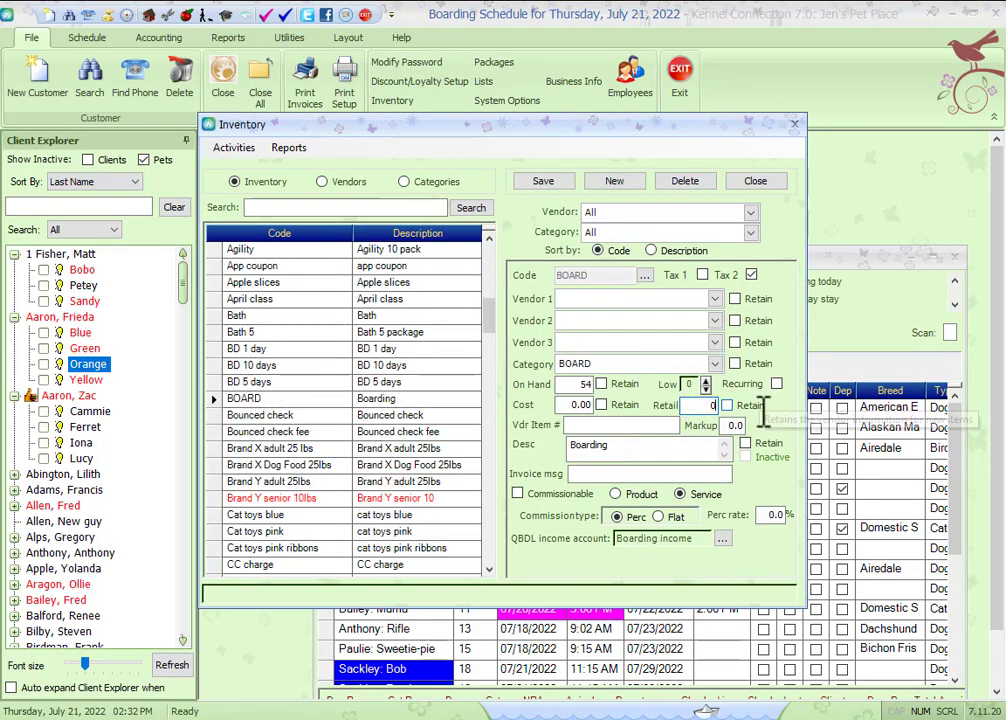
click(557, 184)
click(758, 186)
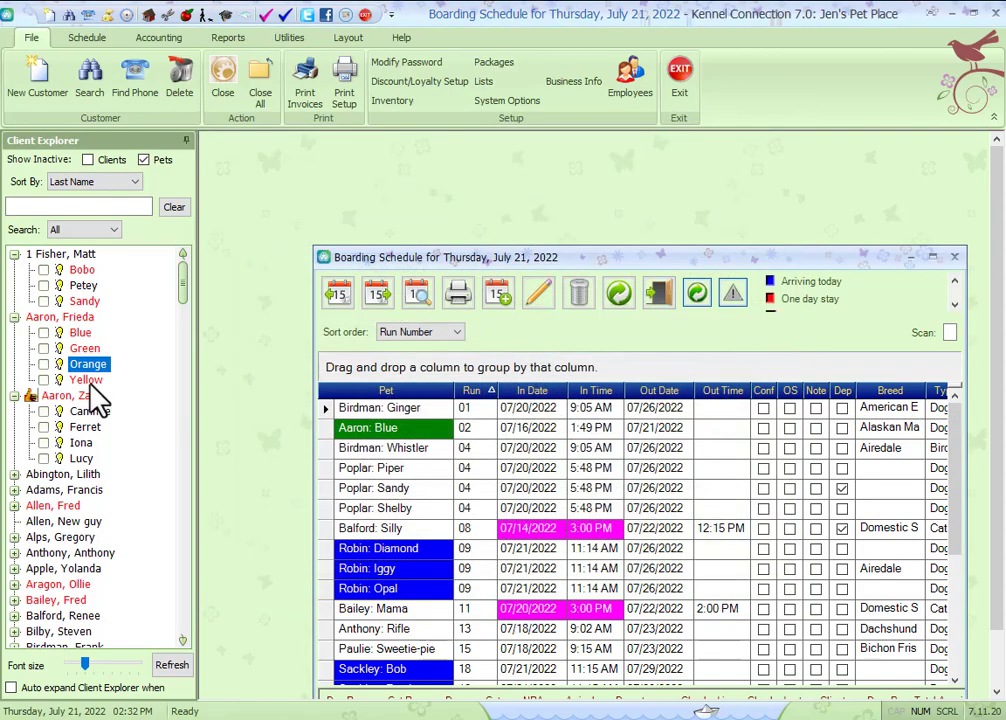
Step: Start a boarding appointment for Green, assign run 05, and cancel the appointment
click(85, 350)
drag(85, 353, 382, 464)
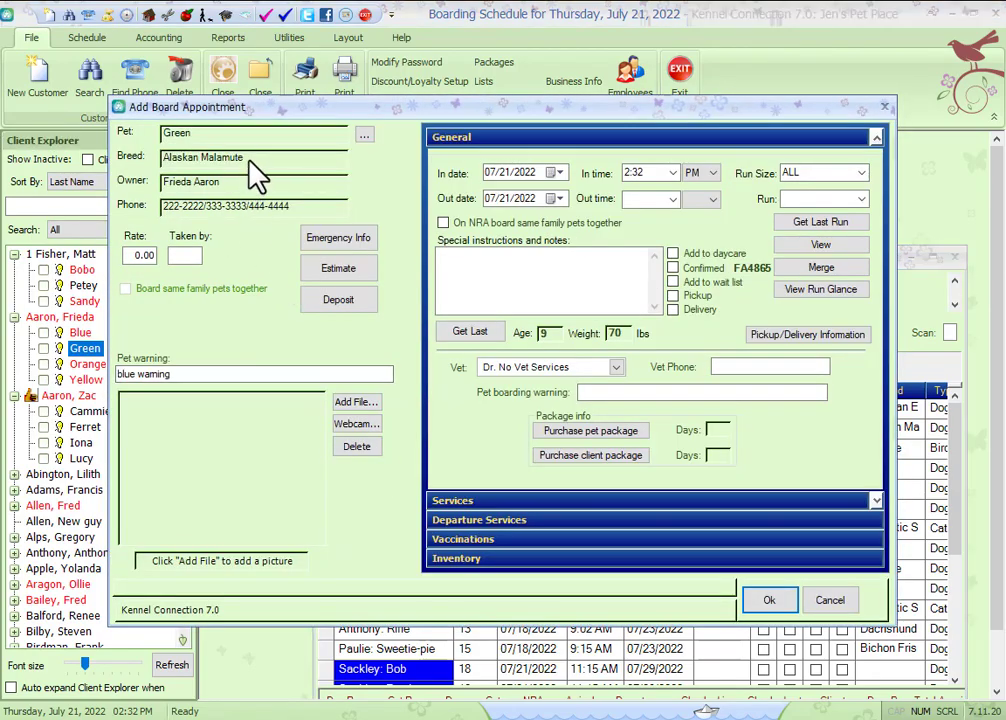
click(137, 255)
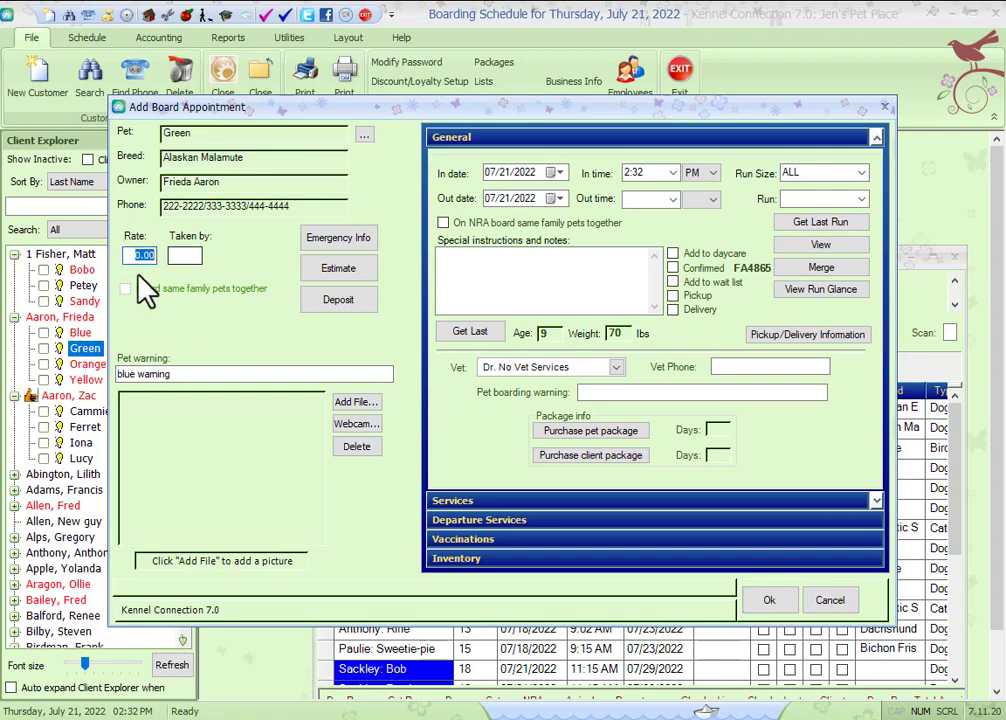
click(861, 199)
click(835, 276)
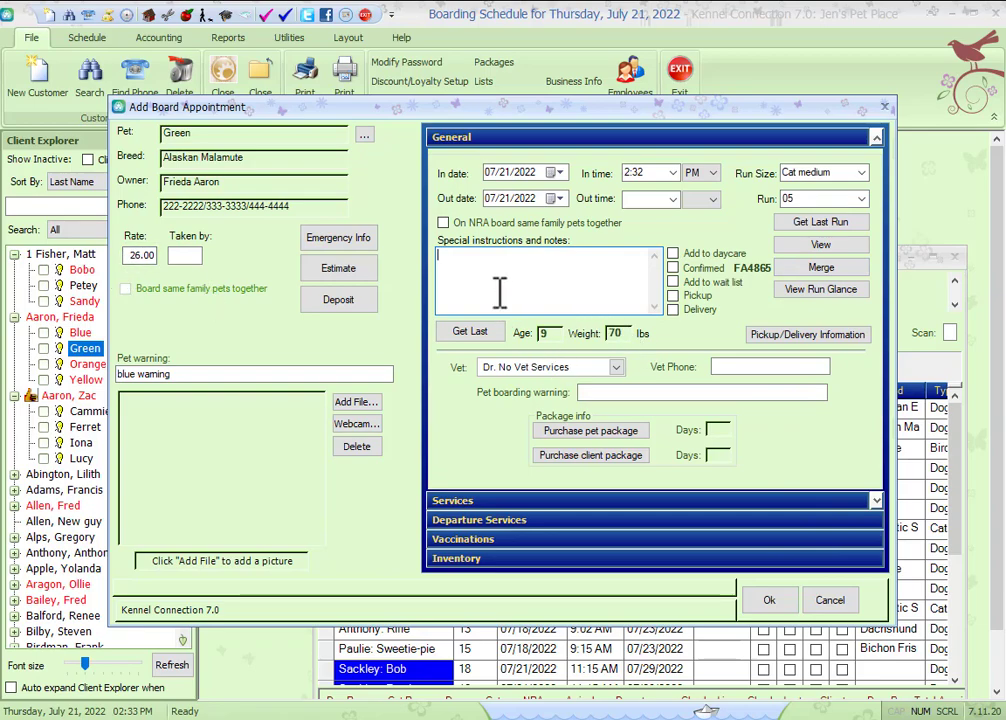
click(836, 606)
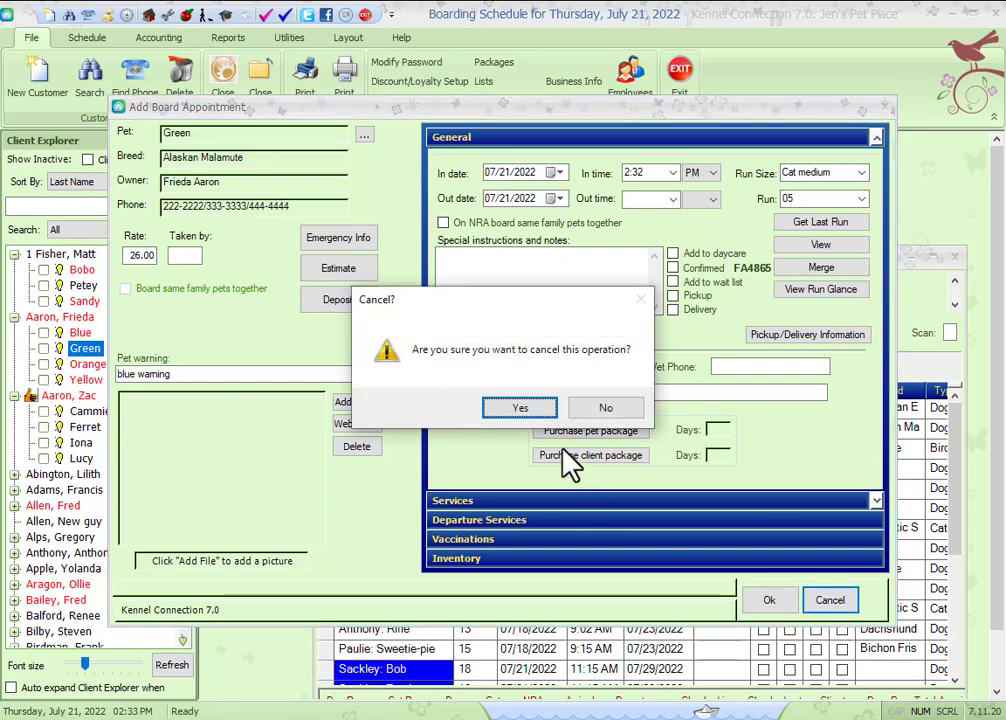
click(521, 410)
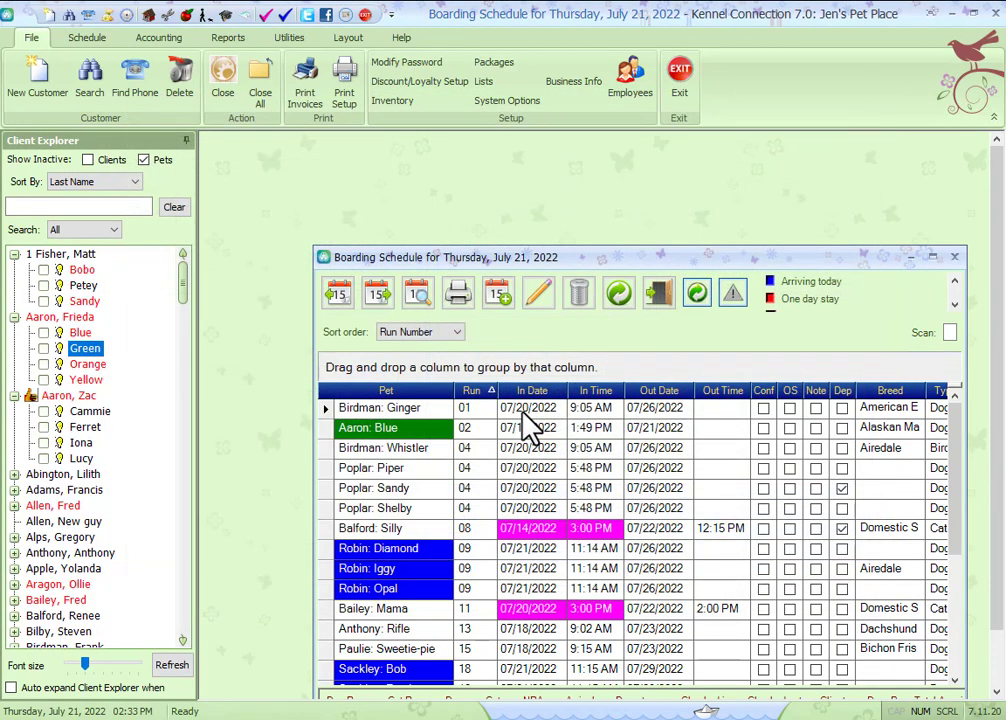
Step: Enable charging by pet weight in the boarding system options and apply the change
drag(510, 259, 457, 210)
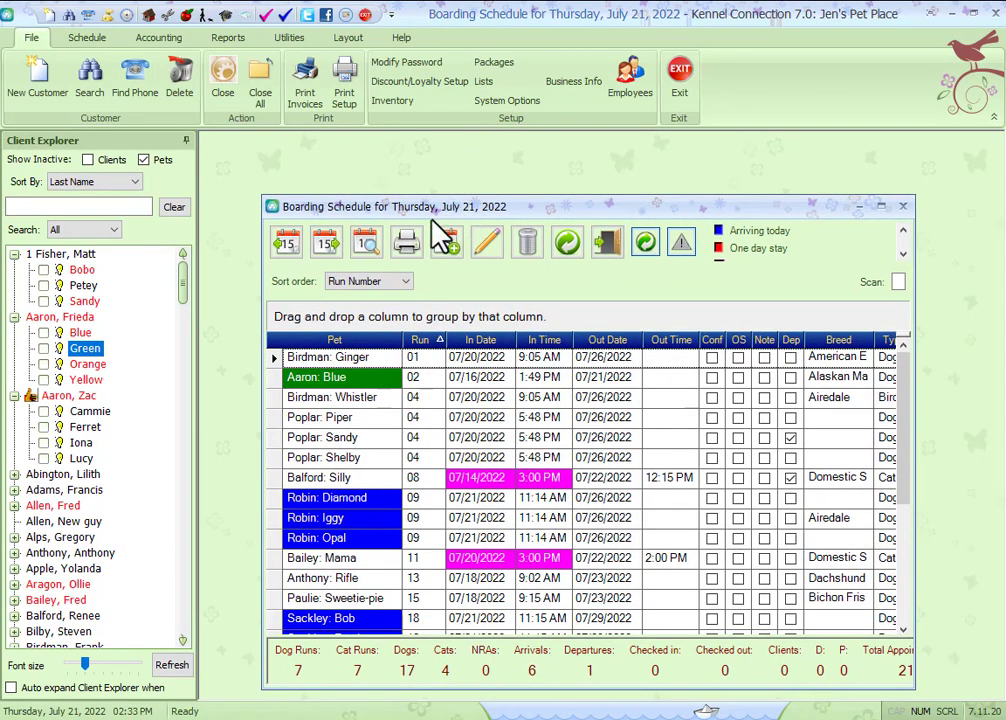
click(504, 102)
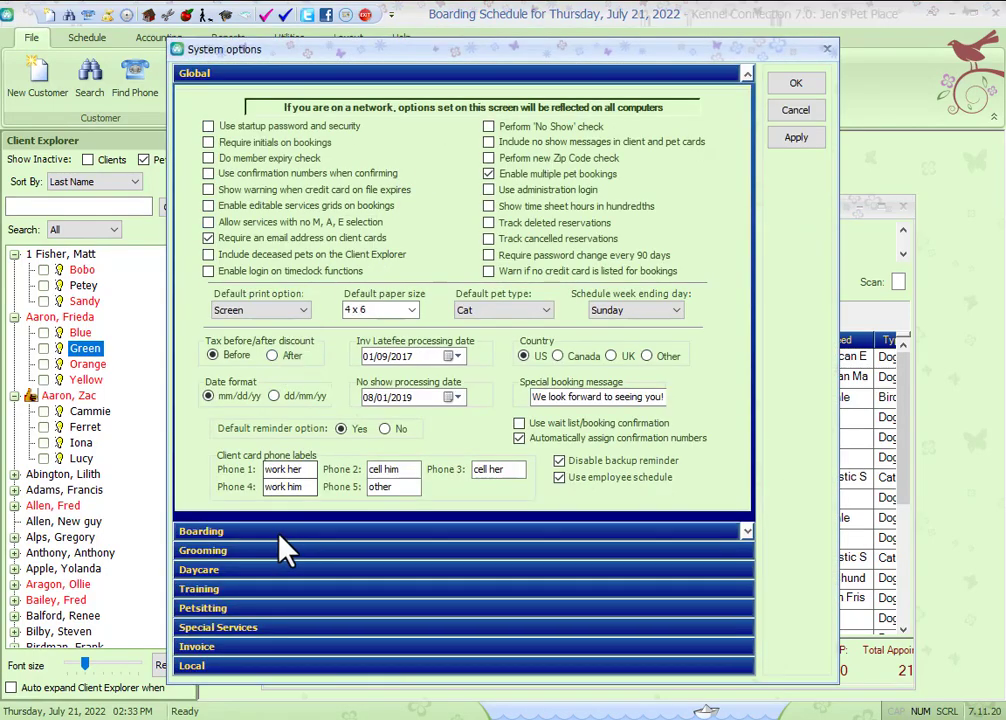
click(278, 532)
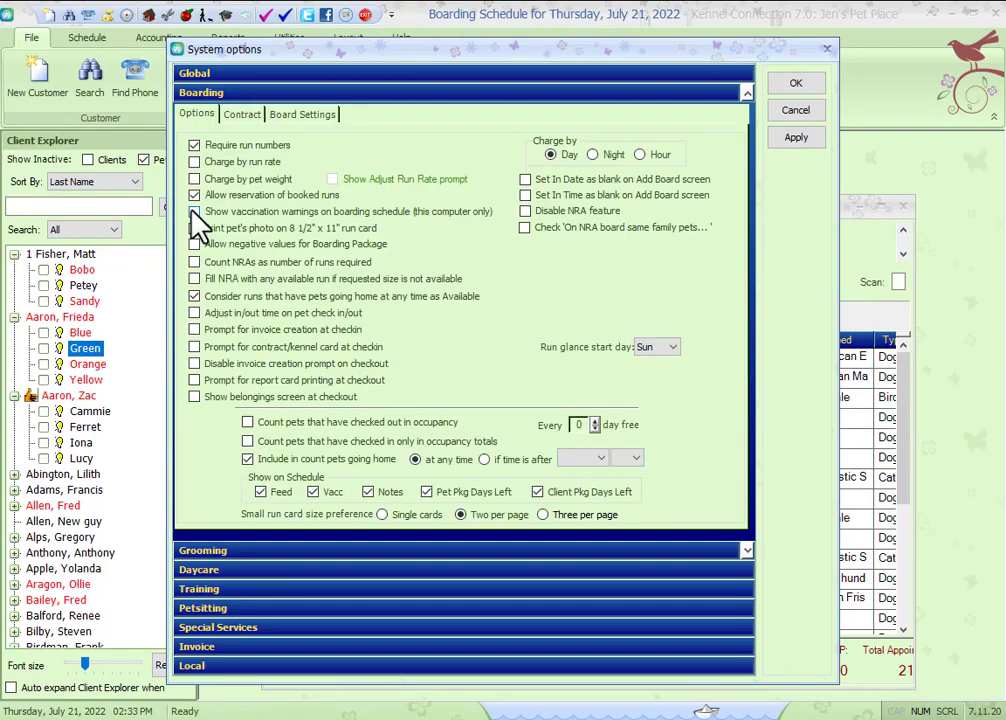
click(270, 182)
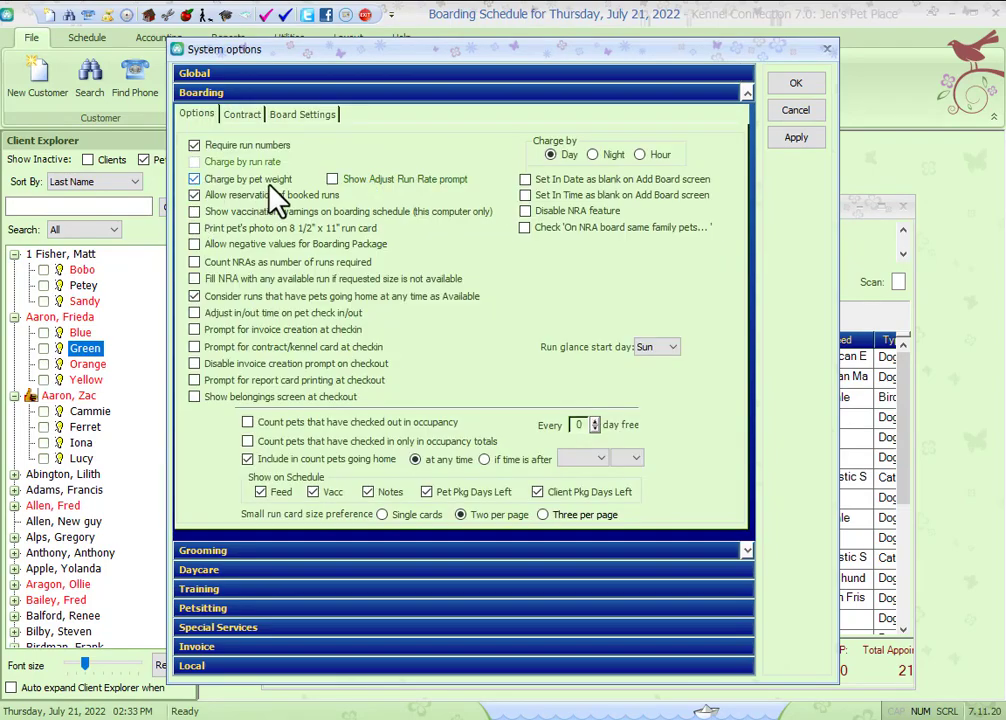
click(332, 179)
click(332, 180)
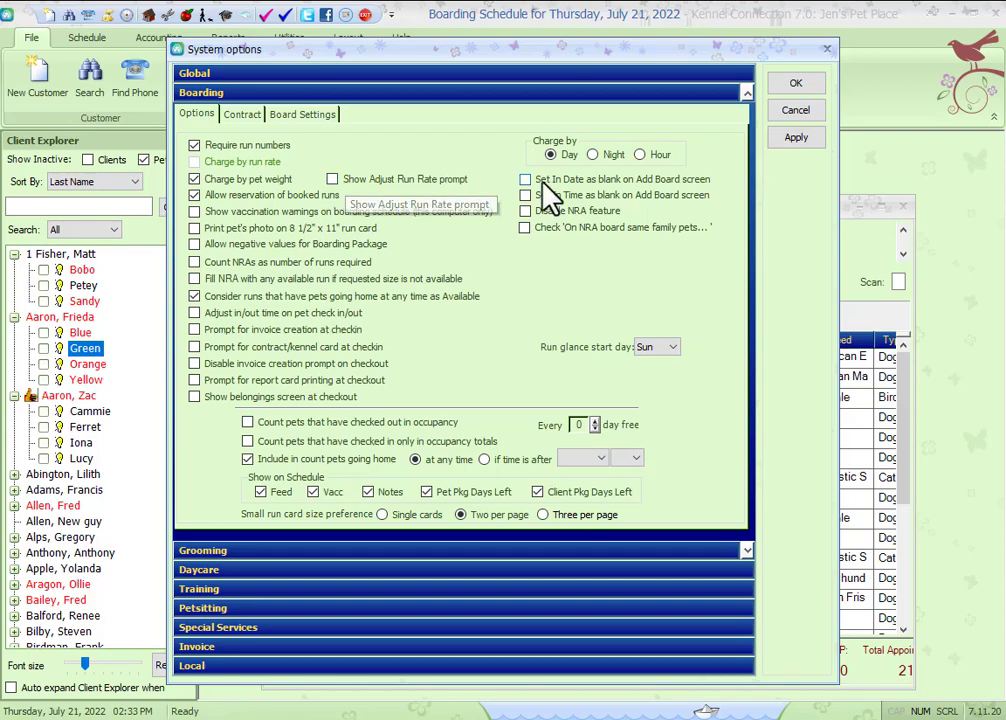
click(795, 88)
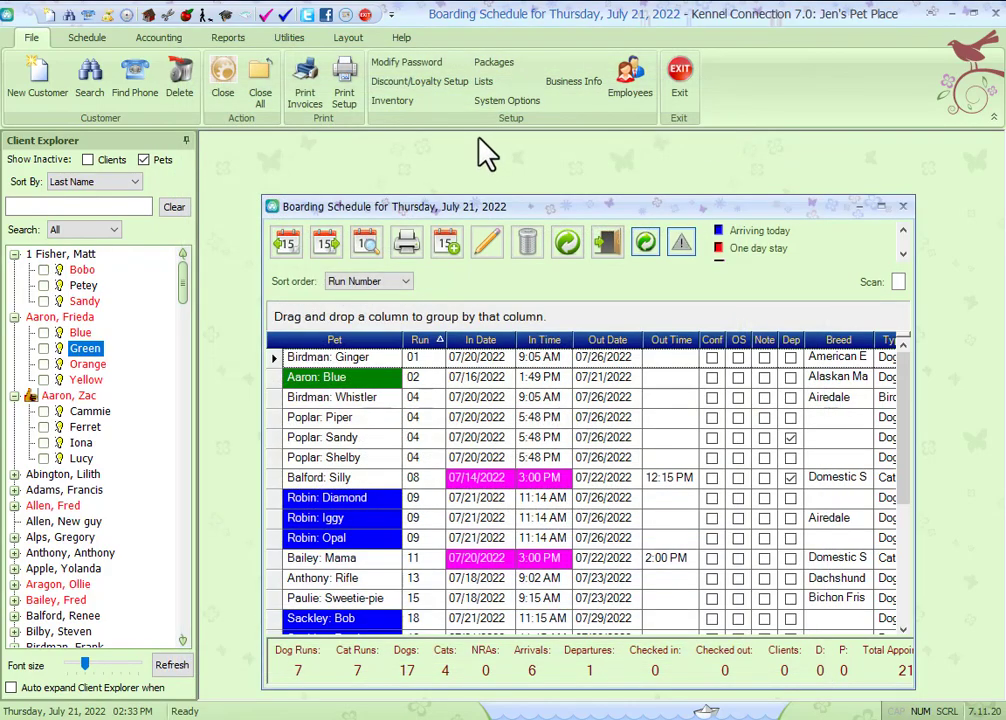
Step: Review the 56 - 80 weight class's rate and boarding special rates in the setup screen, then close it
click(483, 82)
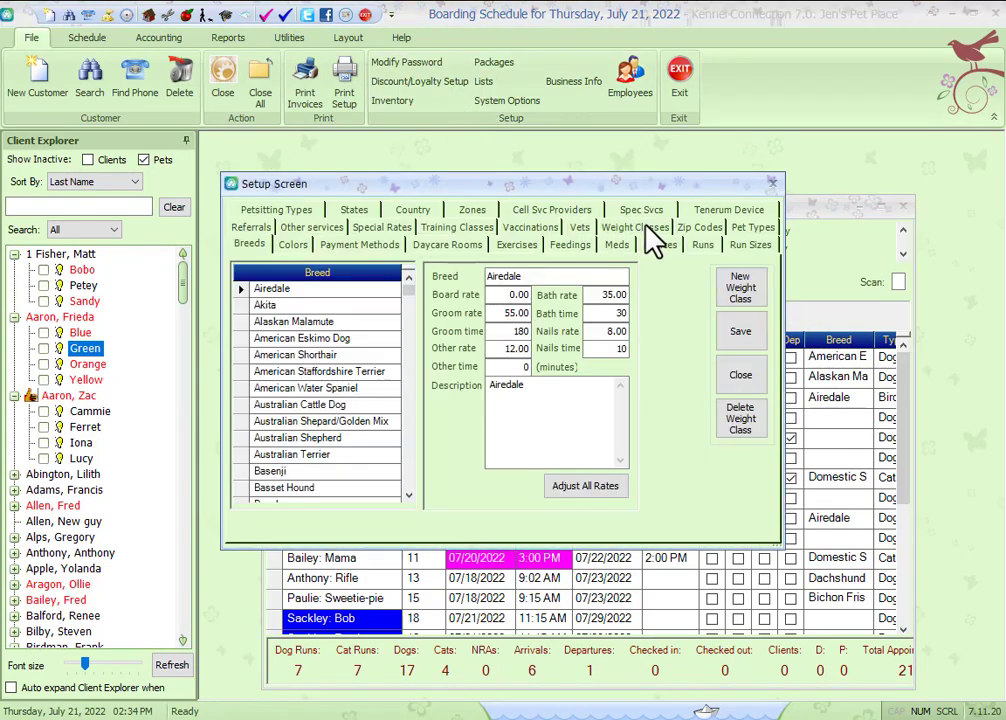
click(635, 243)
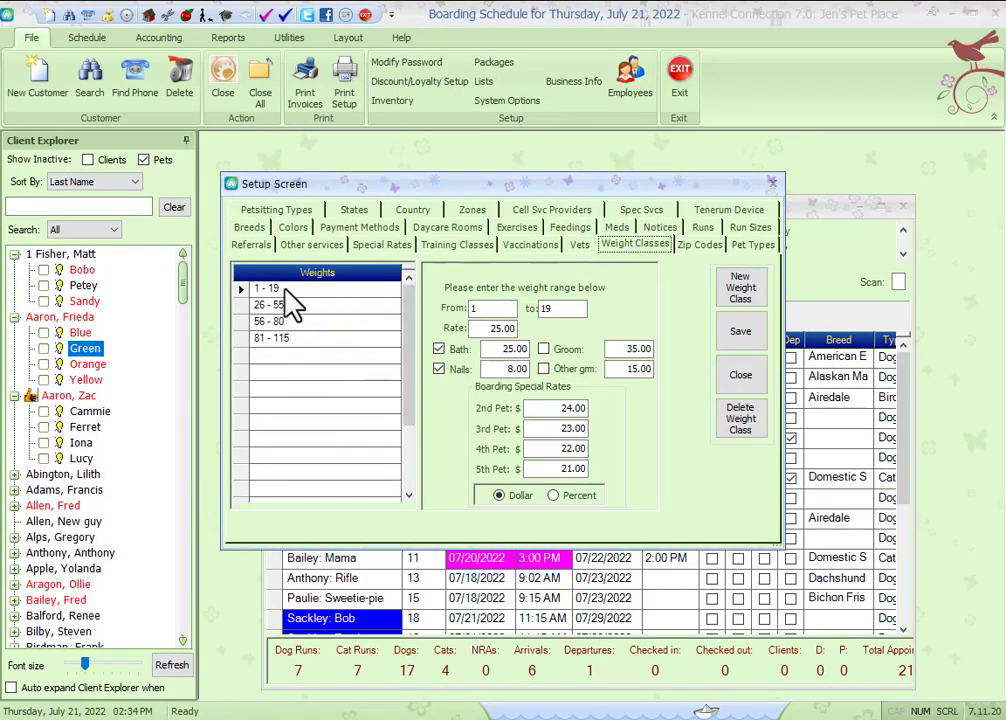
click(300, 322)
drag(487, 328, 543, 324)
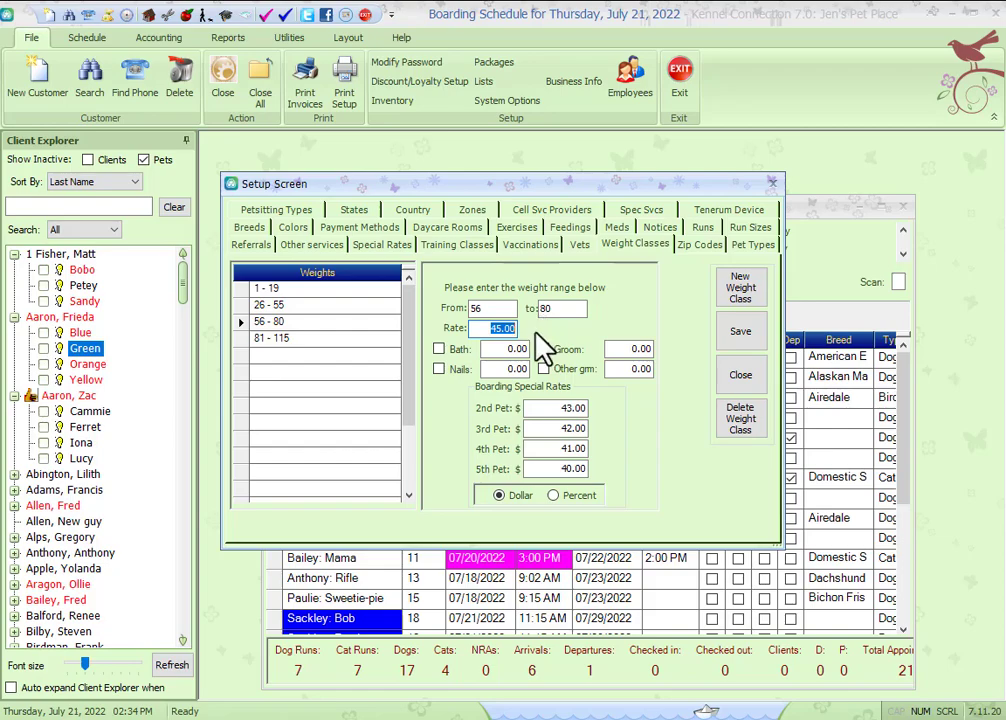
drag(559, 411, 615, 453)
click(561, 429)
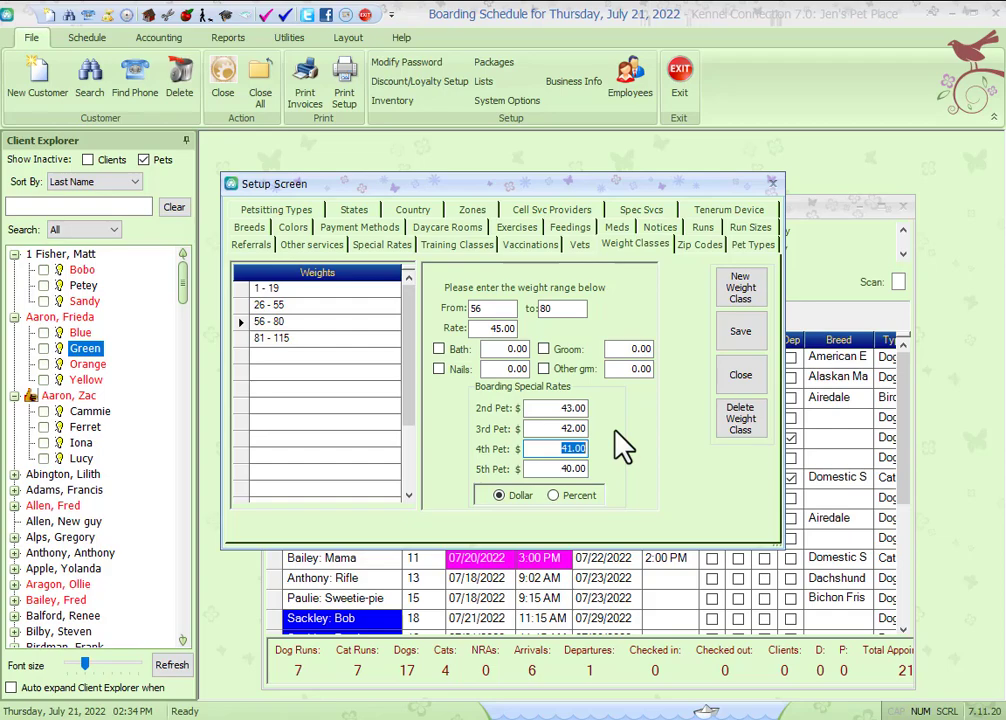
click(750, 390)
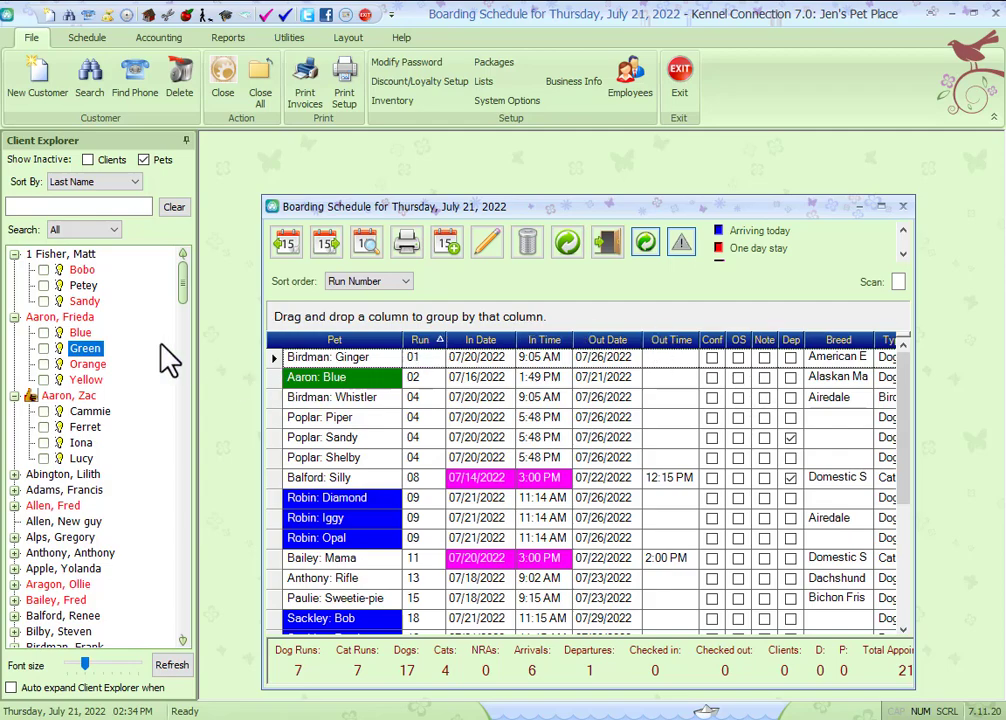
Step: Start a boarding appointment for Blue, check its rate, assign run 18, and cancel the appointment
drag(85, 333, 406, 426)
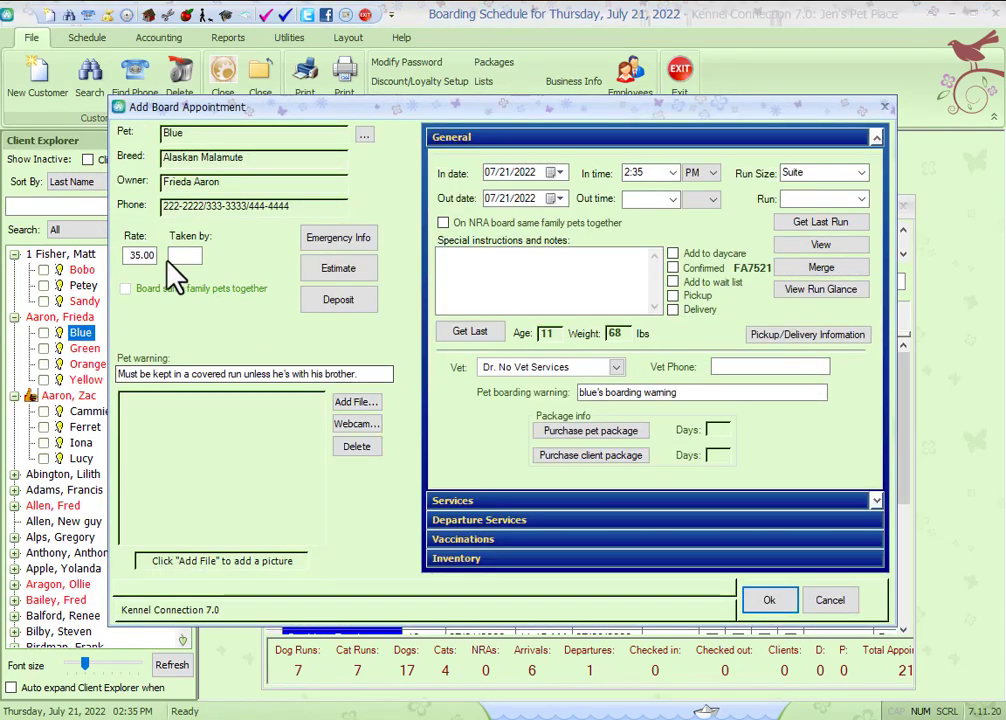
drag(127, 255, 159, 256)
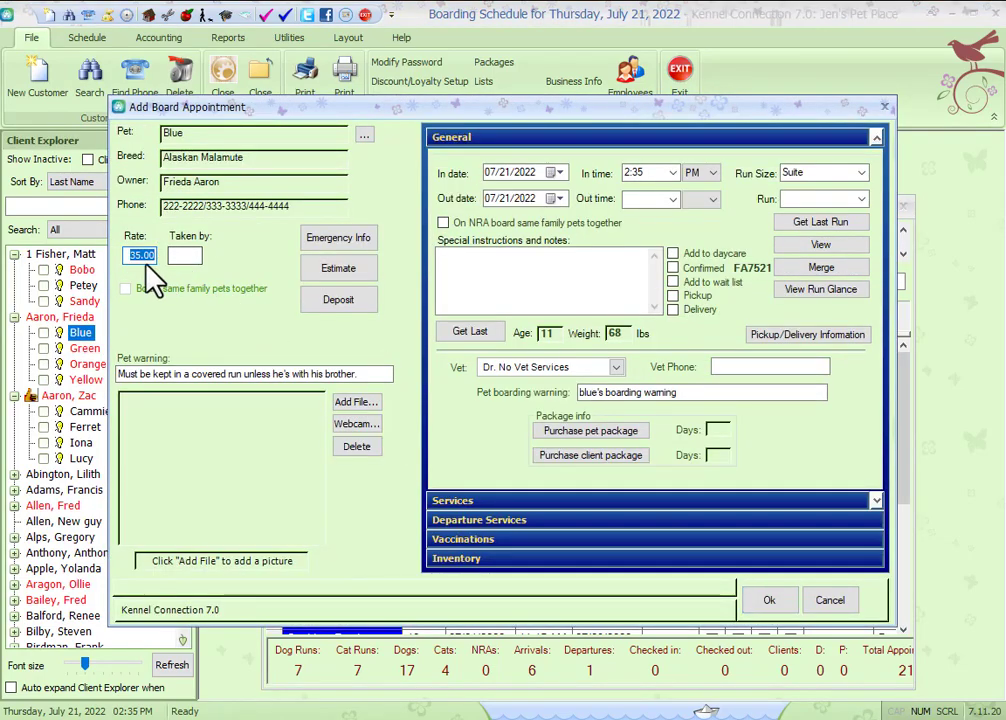
click(861, 199)
click(840, 226)
click(611, 272)
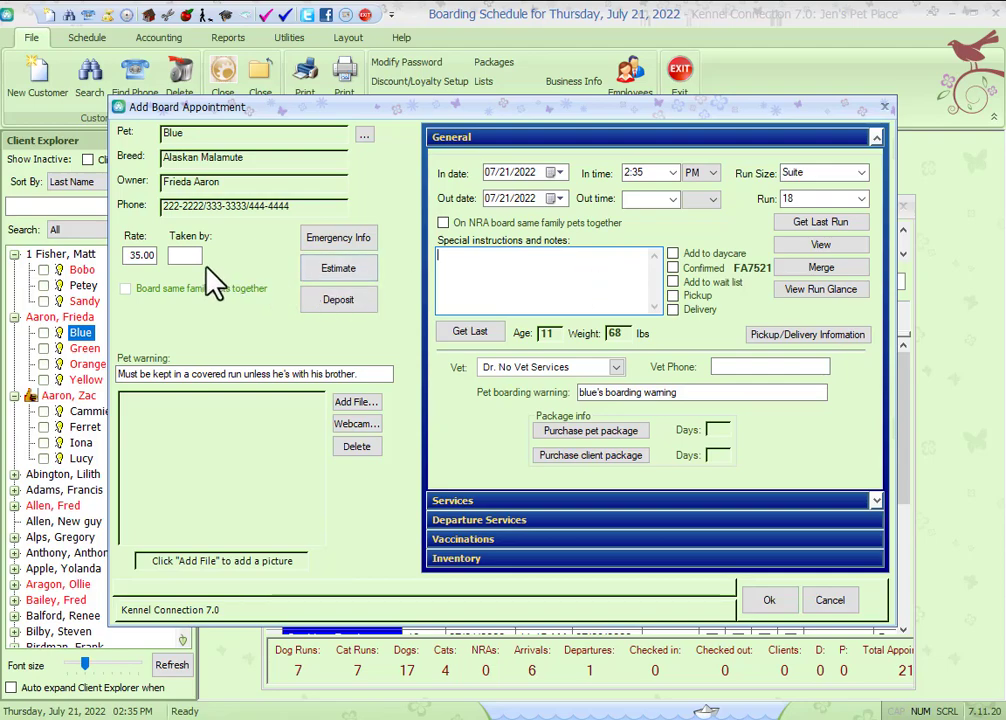
click(830, 602)
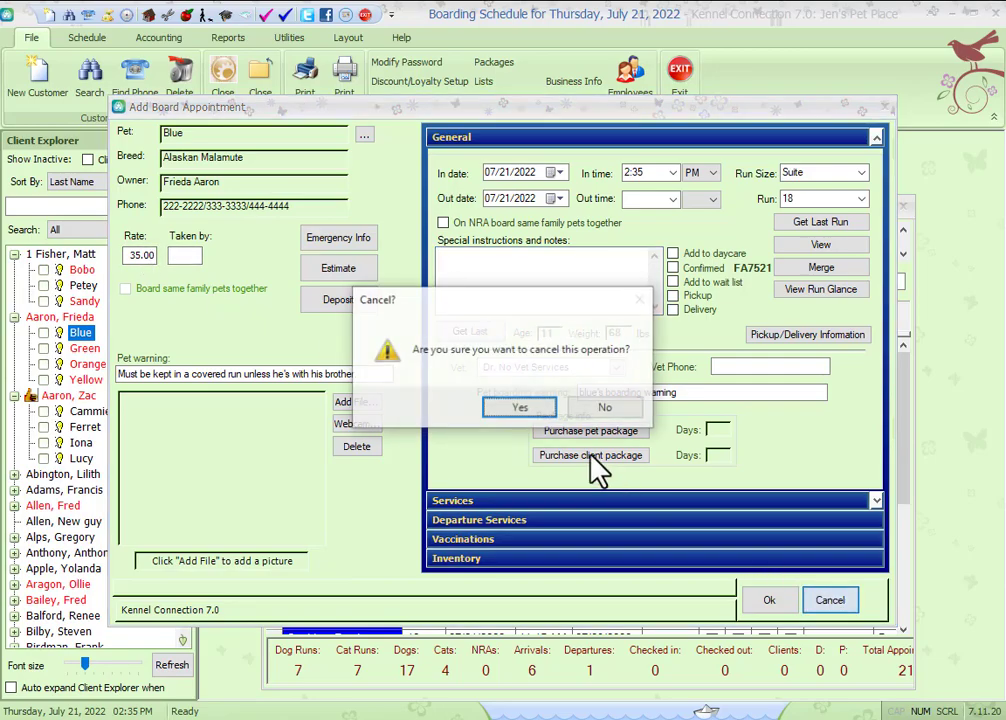
click(523, 408)
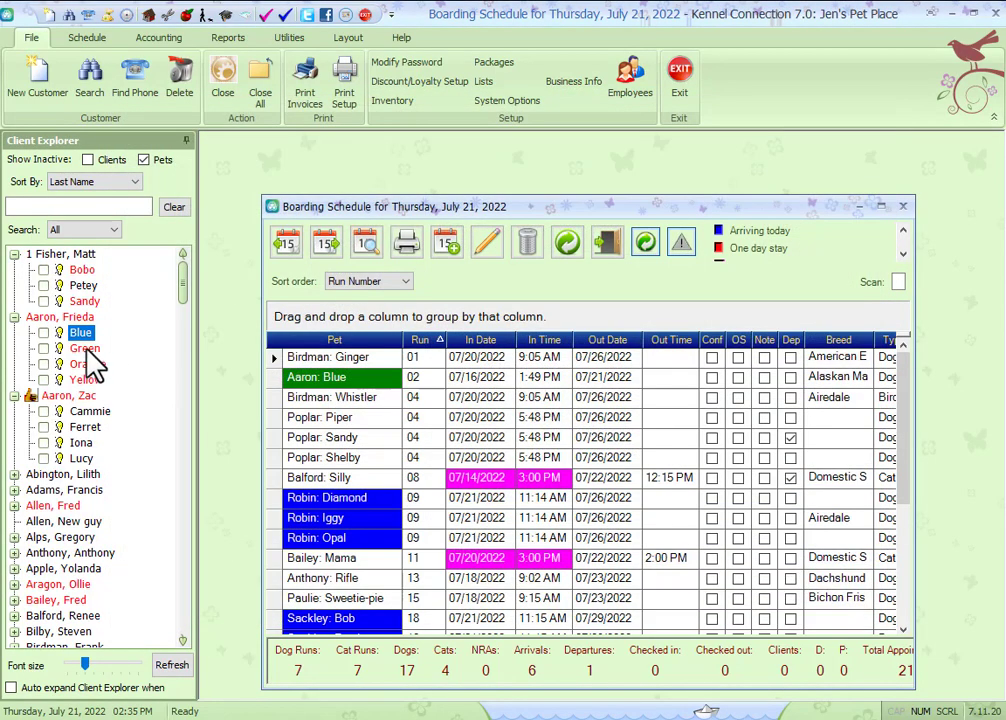
Step: Start a boarding appointment for Green, check its rate, assign run 05, and cancel without saving
click(88, 349)
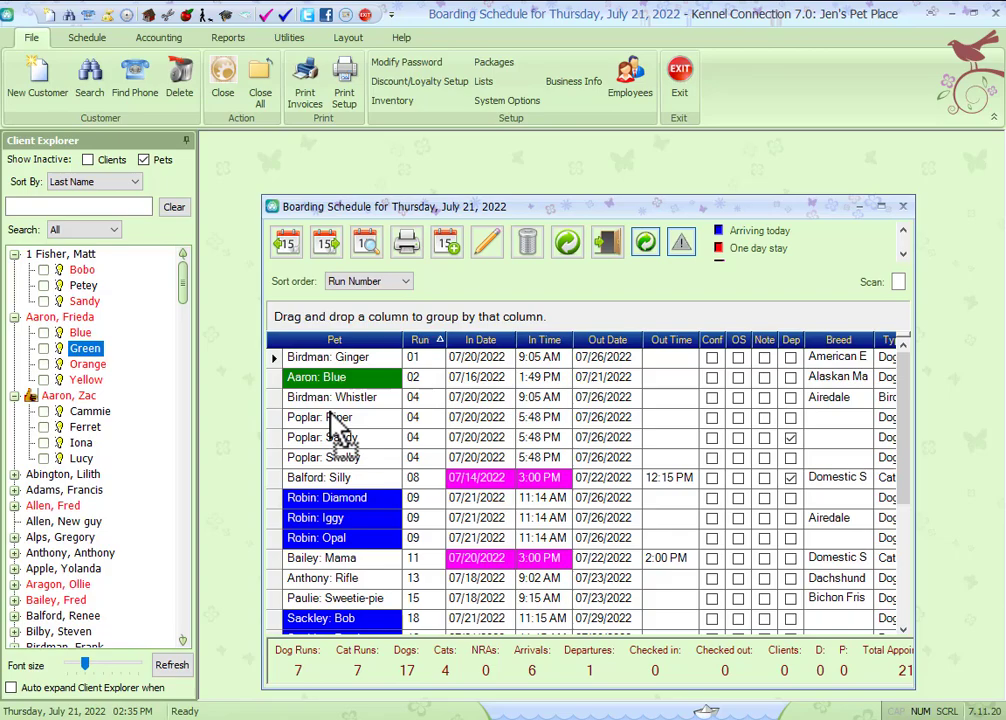
drag(335, 425, 337, 421)
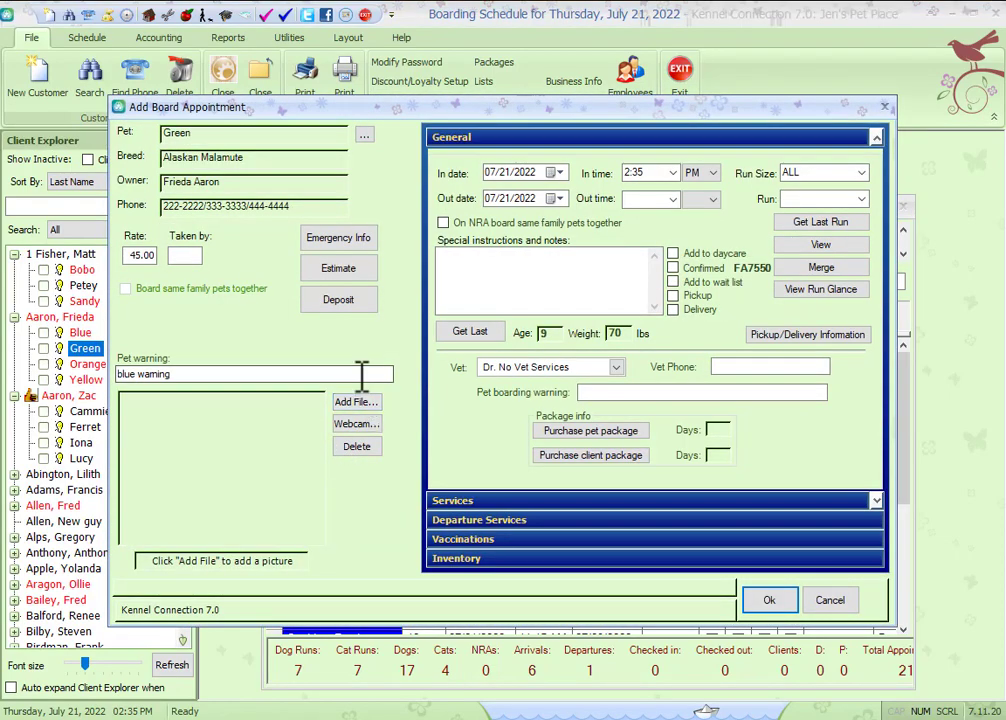
click(138, 256)
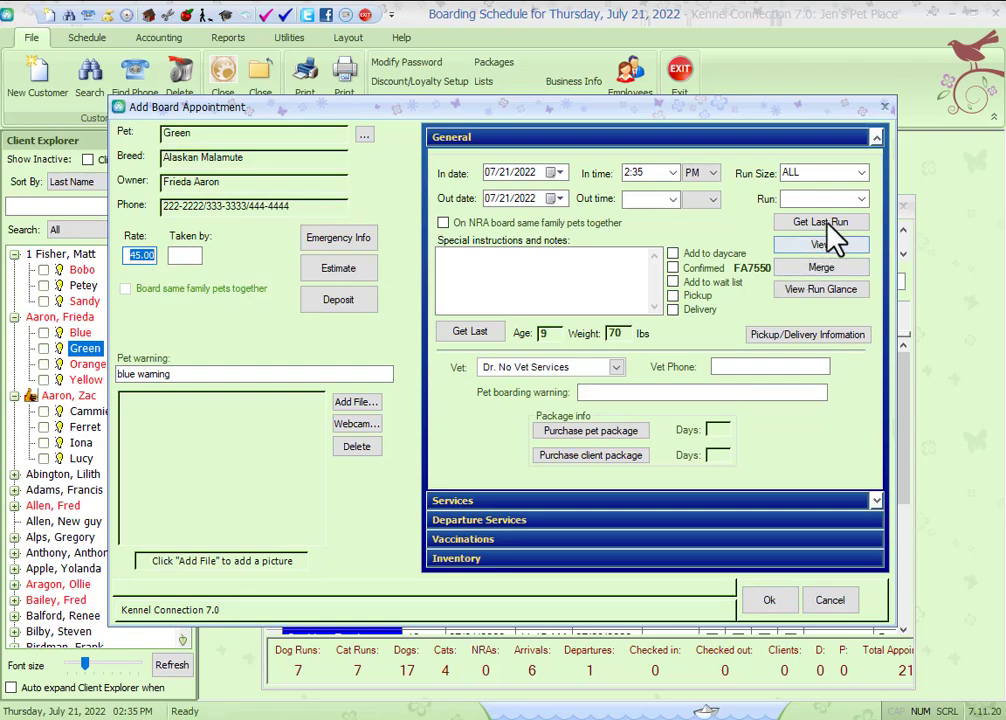
click(861, 200)
click(826, 262)
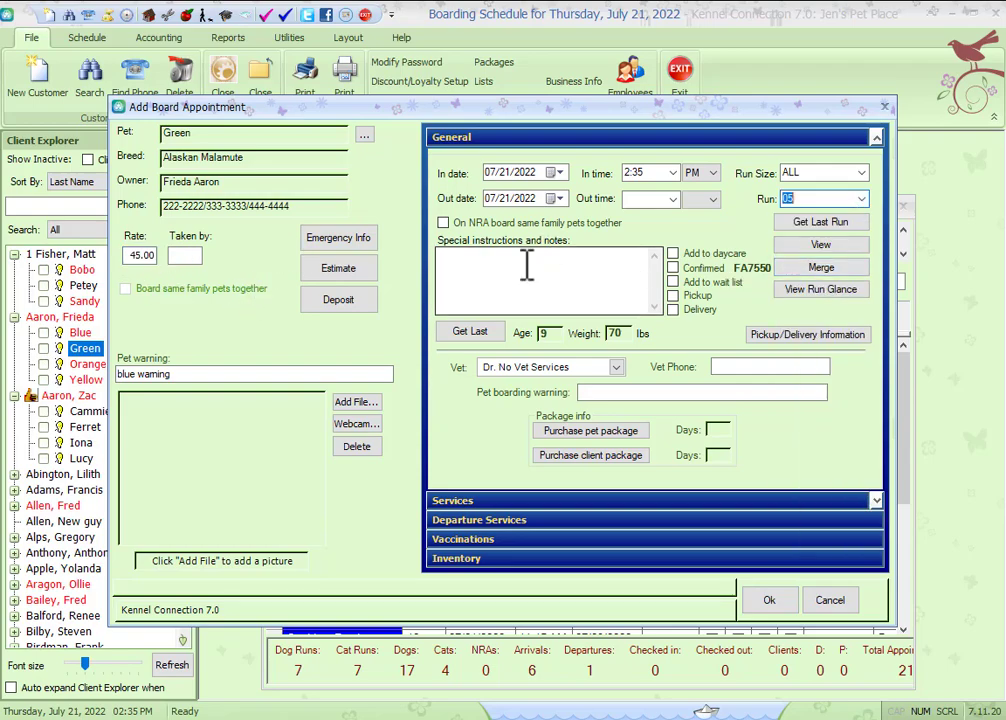
click(589, 267)
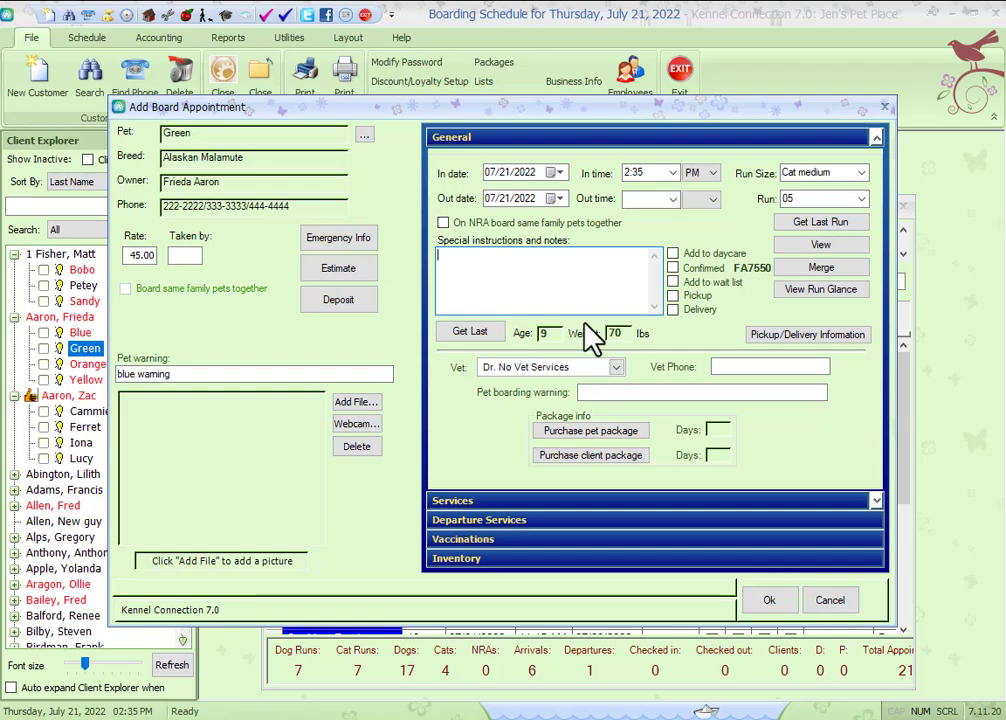
click(830, 600)
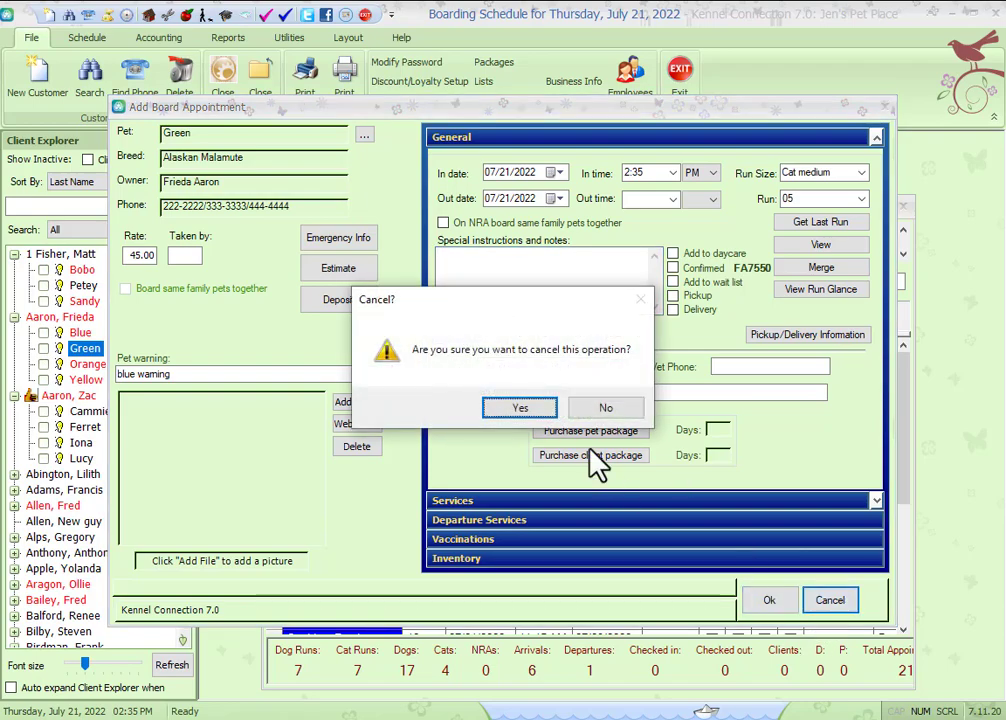
click(519, 408)
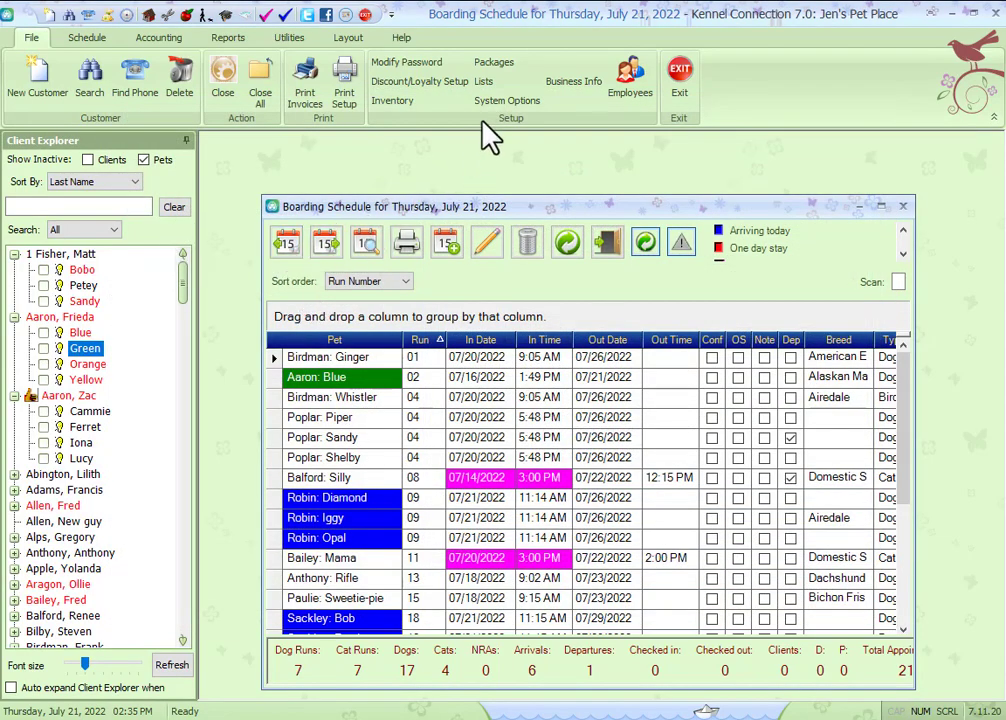
Step: Enable charging by run rate in the boarding system options and save the change
click(345, 234)
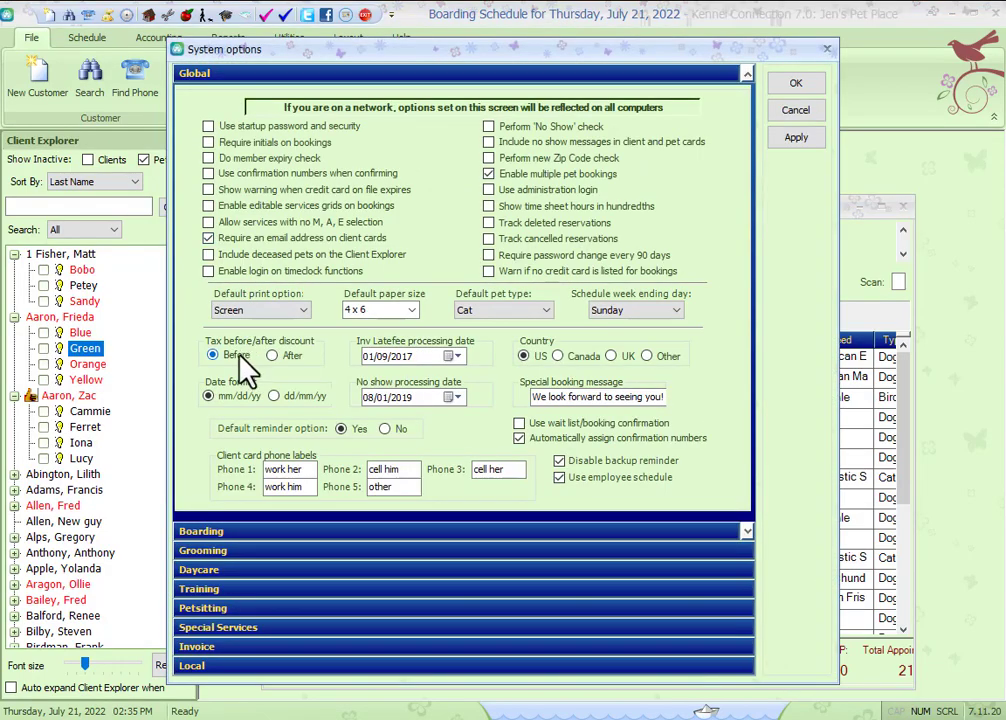
click(236, 533)
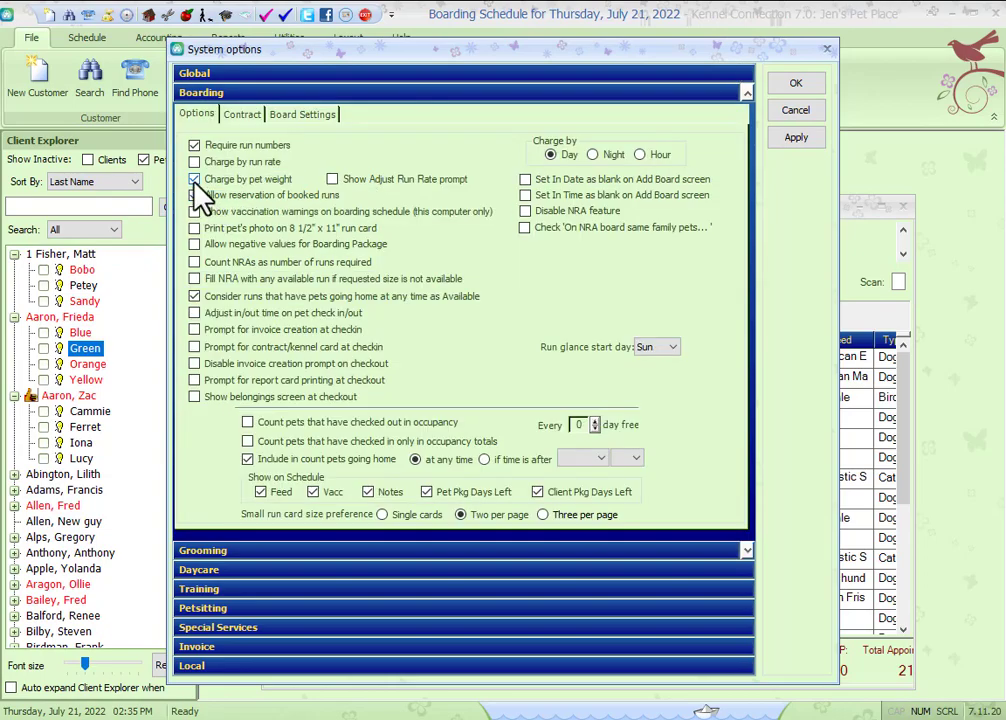
click(194, 178)
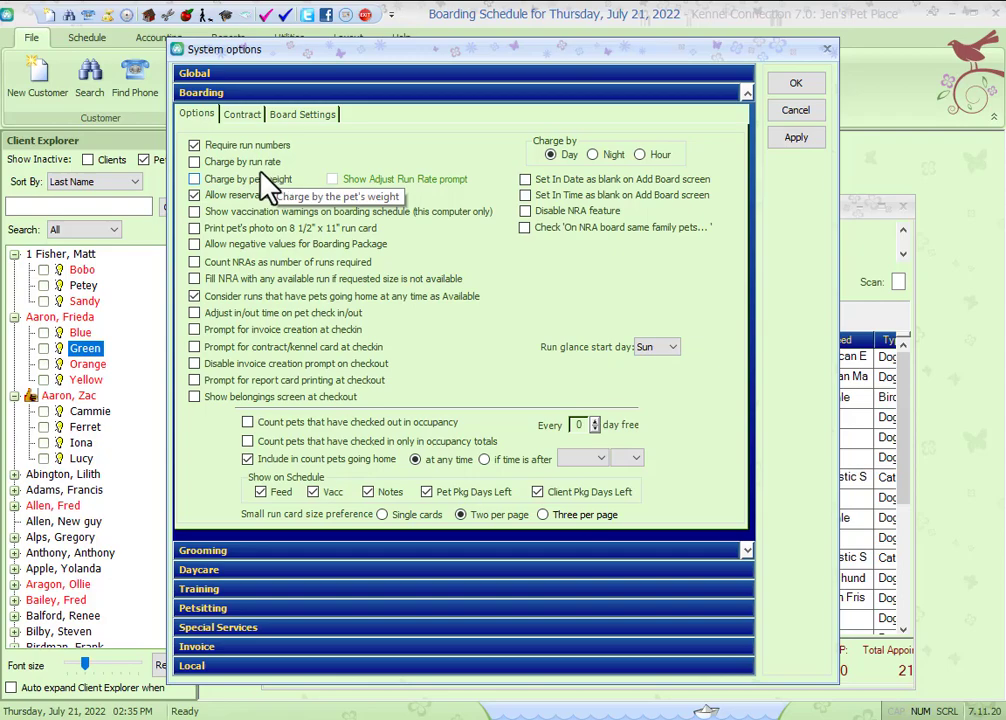
click(195, 165)
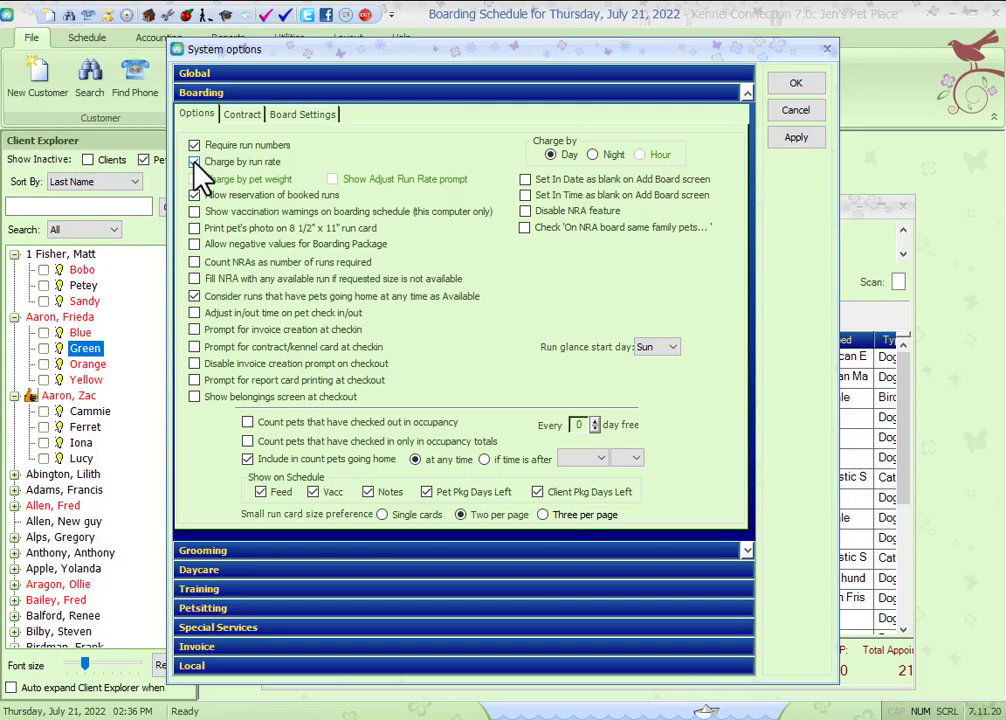
click(194, 162)
click(795, 86)
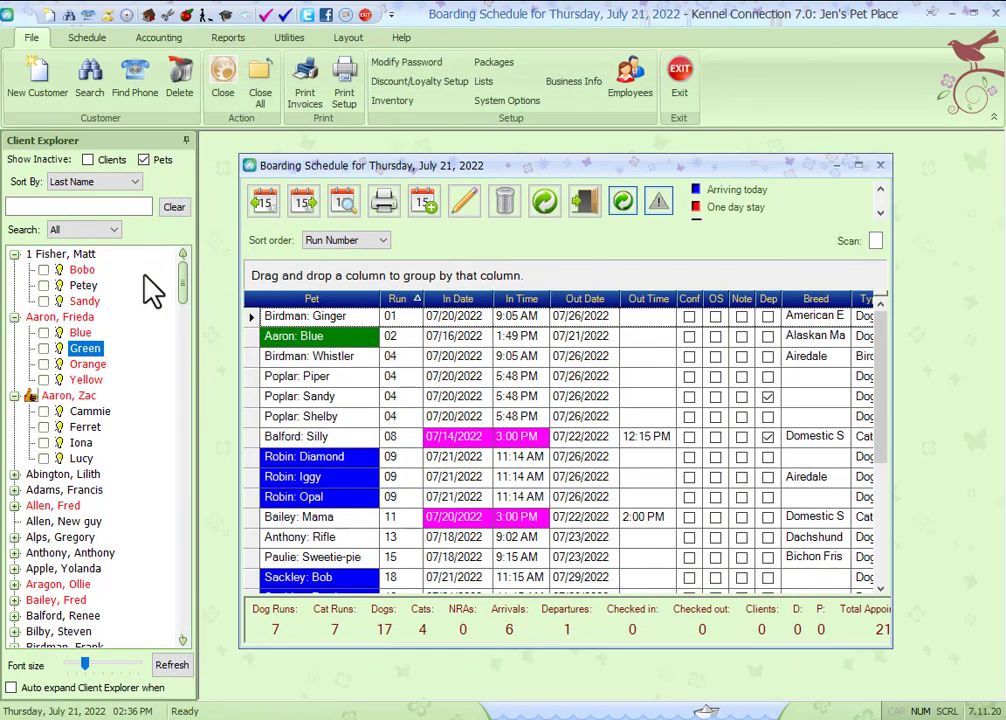
Step: Open Blue's existing boarding appointment, view its run availability grid, and close without changes
click(339, 336)
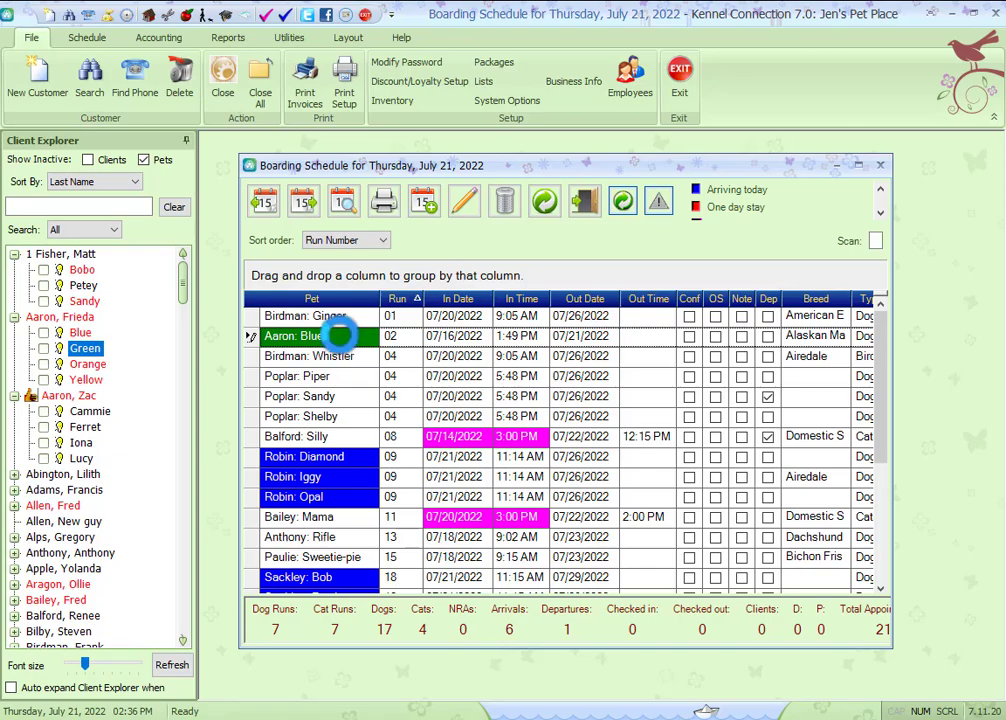
double_click(339, 336)
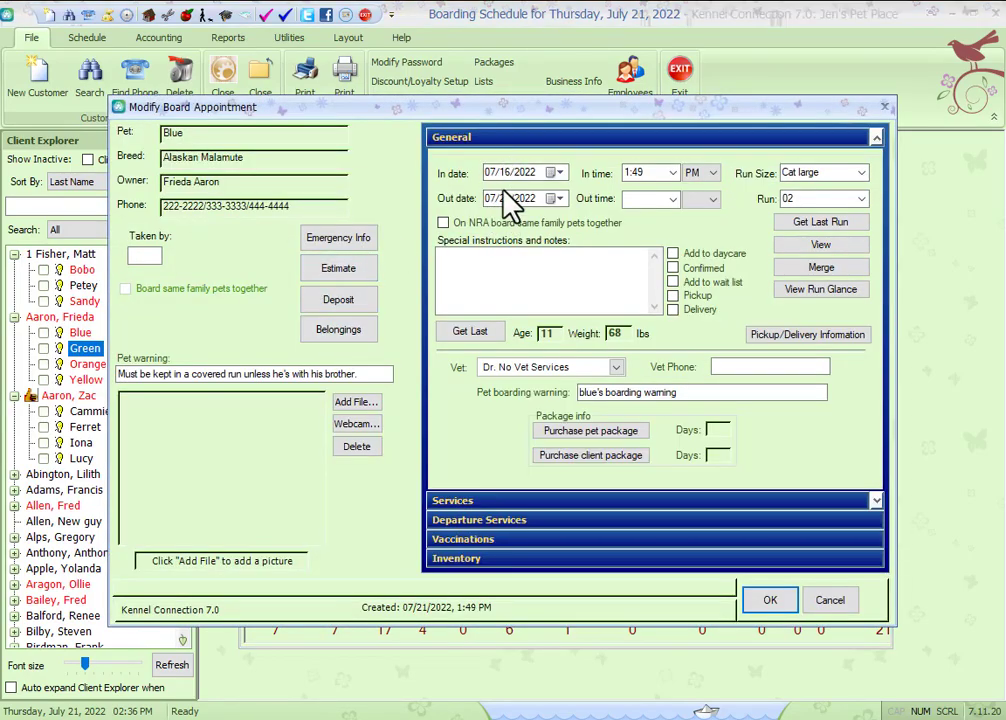
click(820, 250)
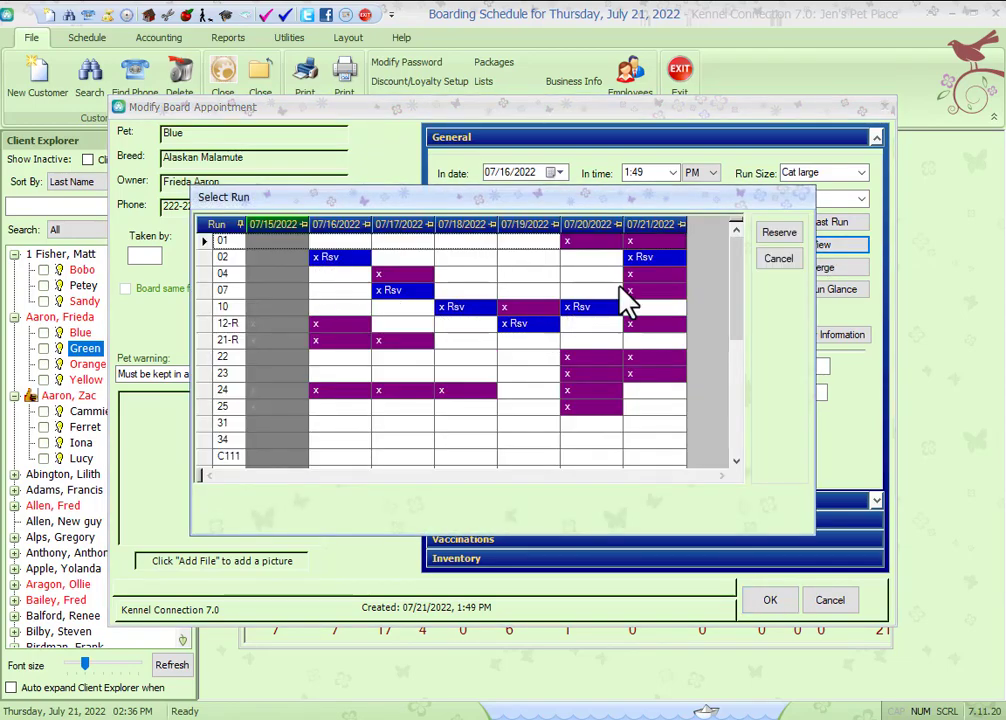
click(782, 260)
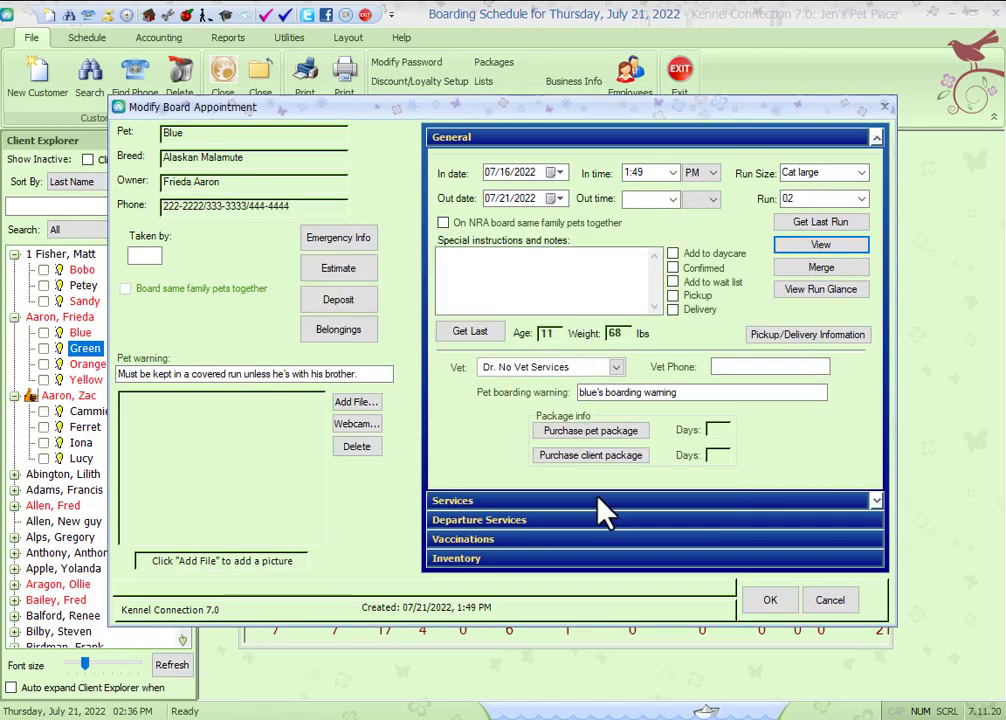
click(830, 600)
click(520, 407)
Step: Create an invoice for Blue's boarding booking, review the BOARD charges, and cancel it
right_click(300, 338)
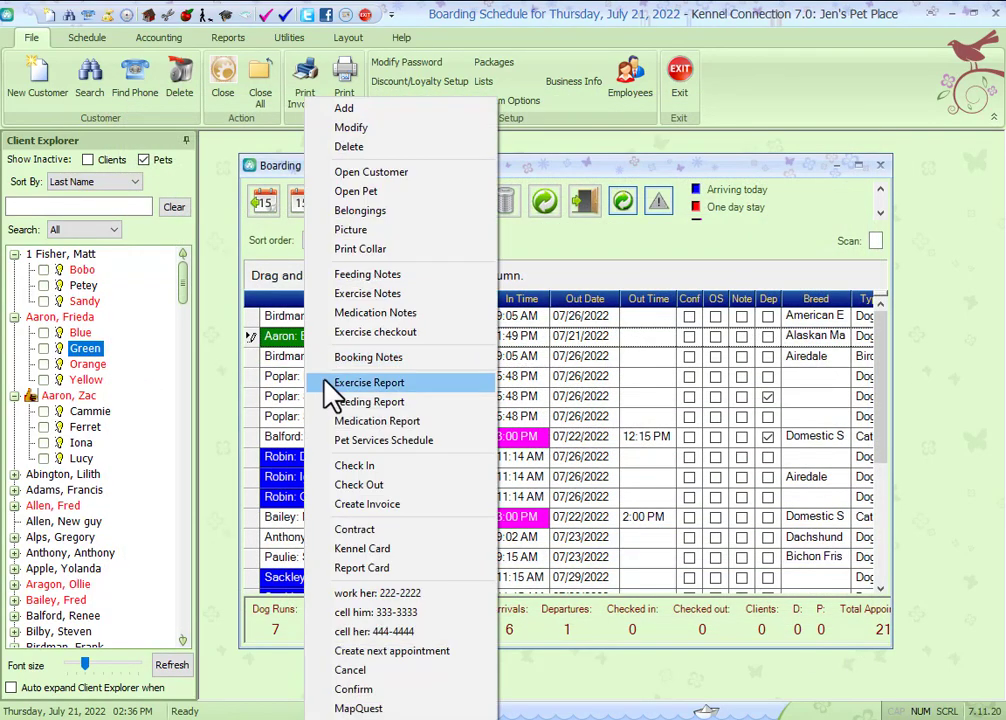
click(367, 504)
click(552, 415)
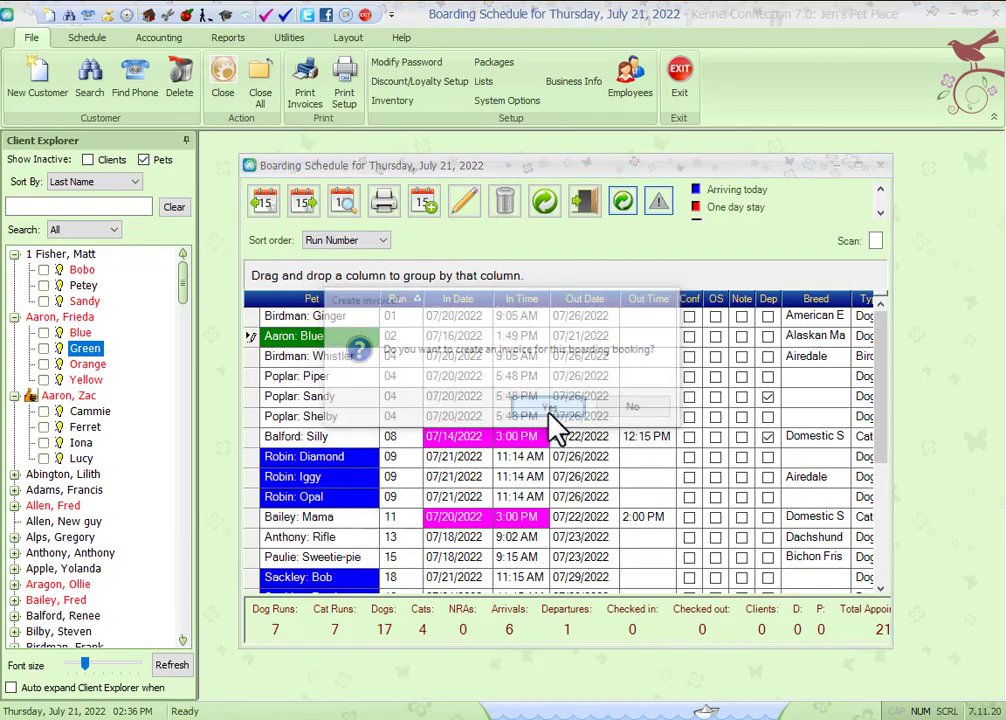
click(490, 390)
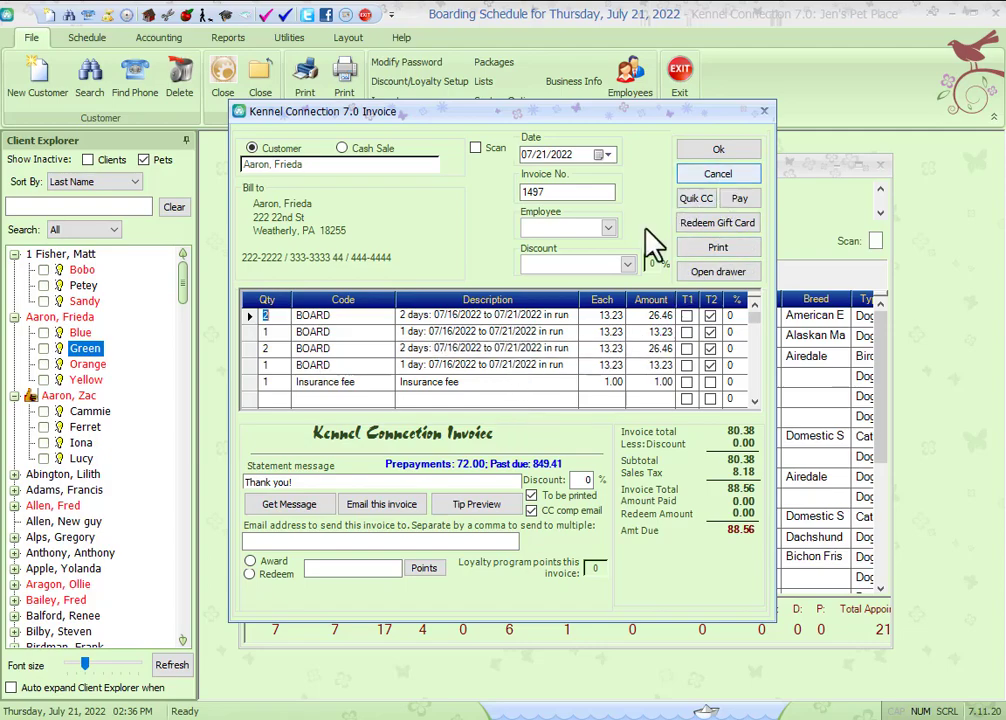
click(735, 174)
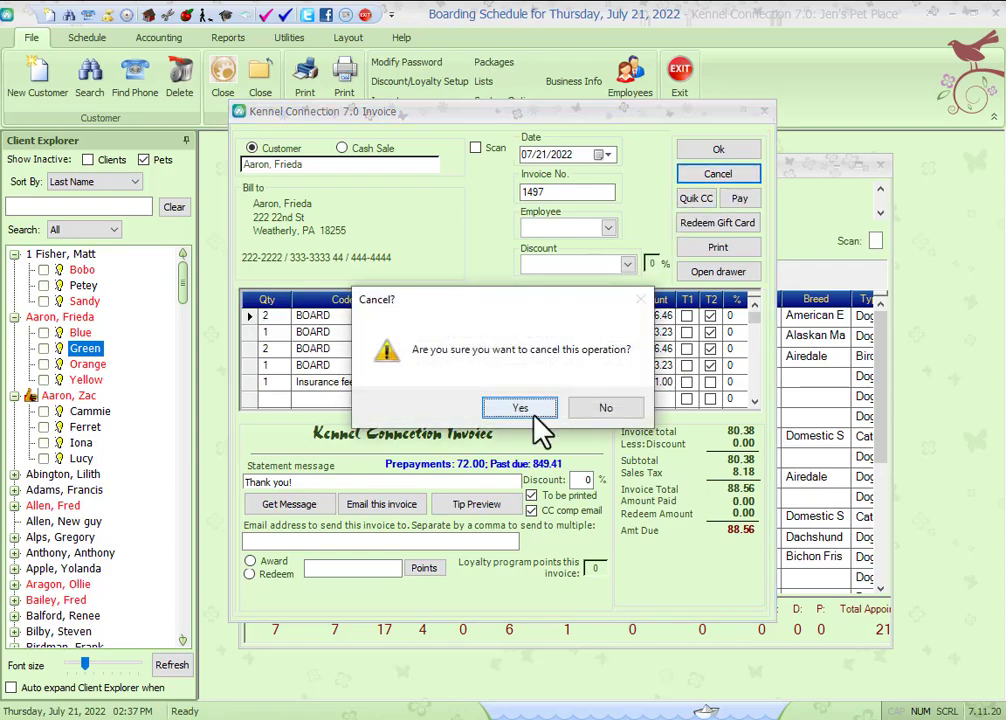
click(533, 411)
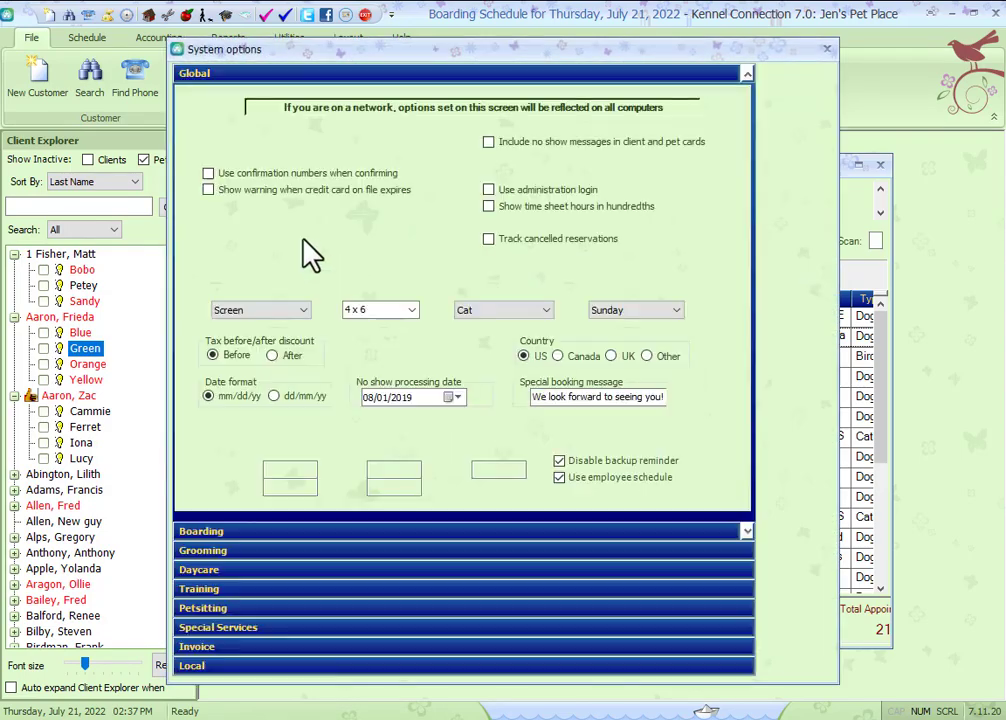
Step: Disable charging by run rate in the boarding system options and save the change
click(237, 532)
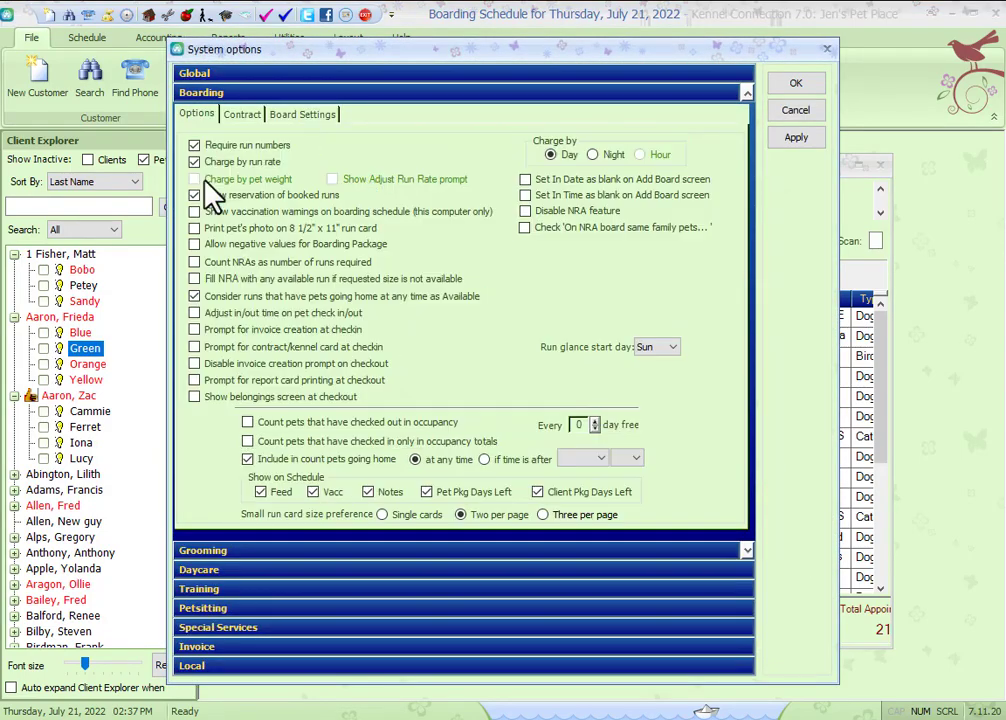
click(194, 161)
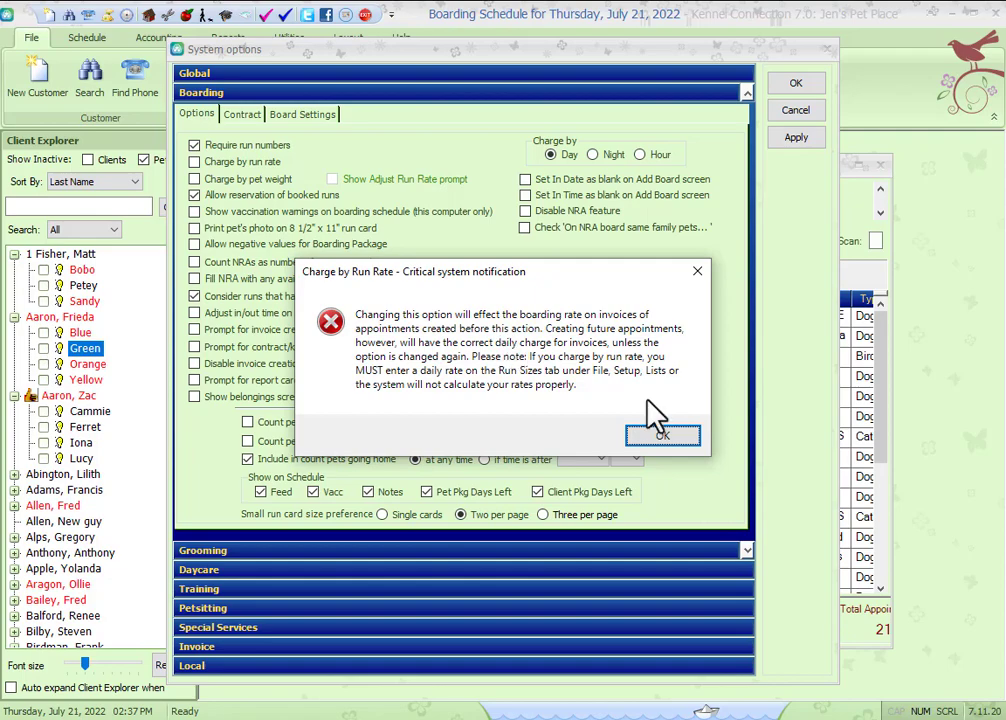
click(667, 437)
click(804, 84)
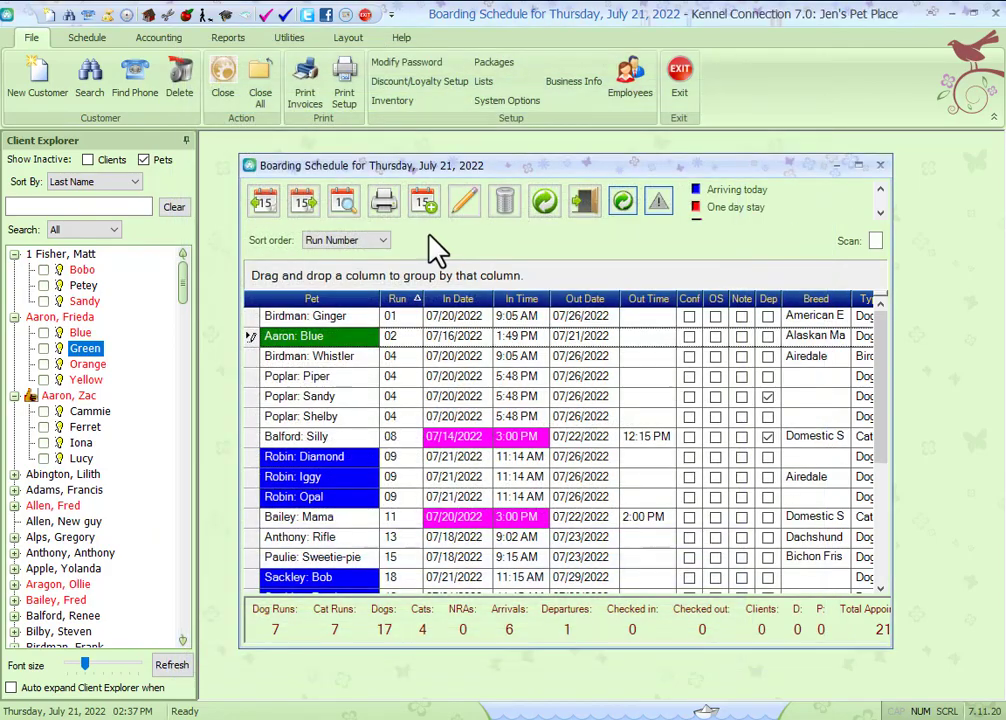
Step: Create an invoice for Blue's booking excluding petsits, review the BOARD line, and cancel it
right_click(338, 348)
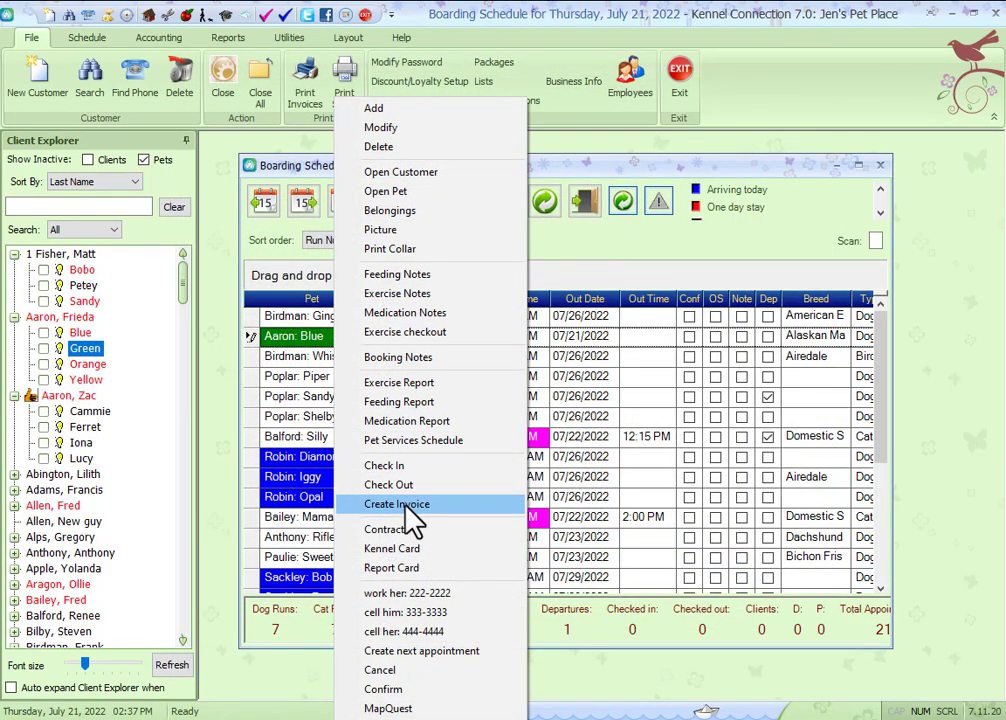
click(412, 504)
click(499, 407)
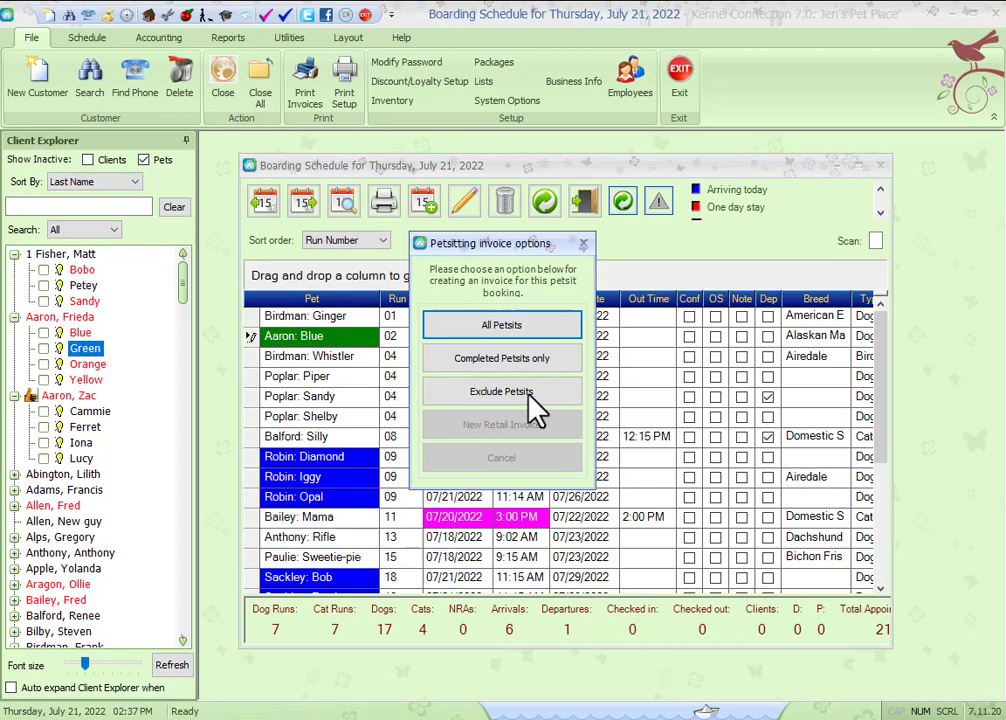
click(519, 392)
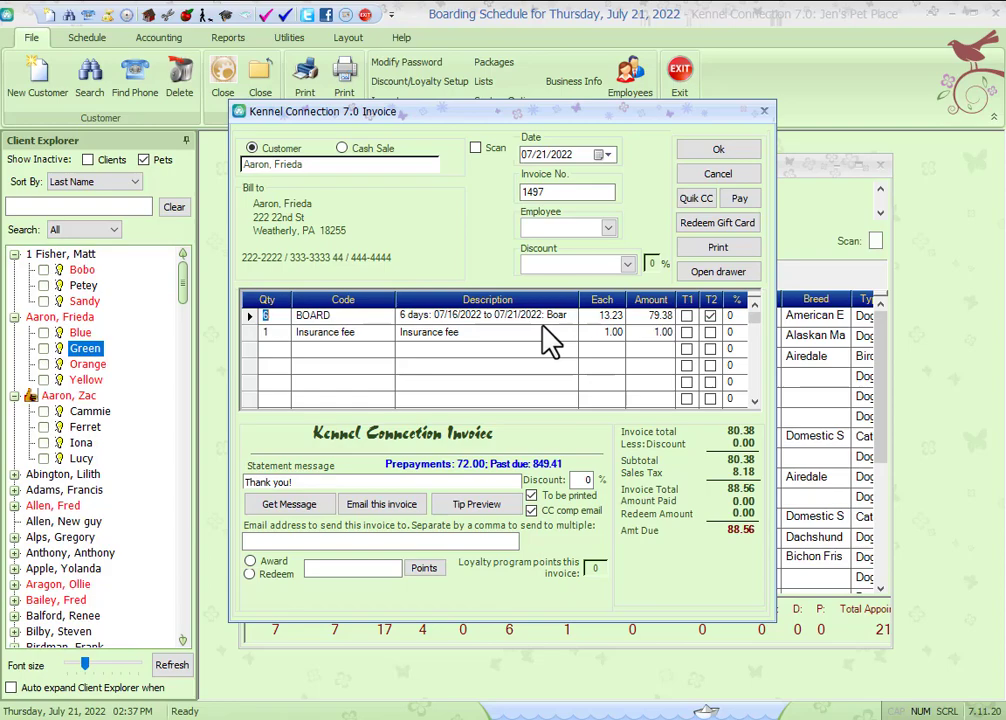
click(727, 177)
click(520, 406)
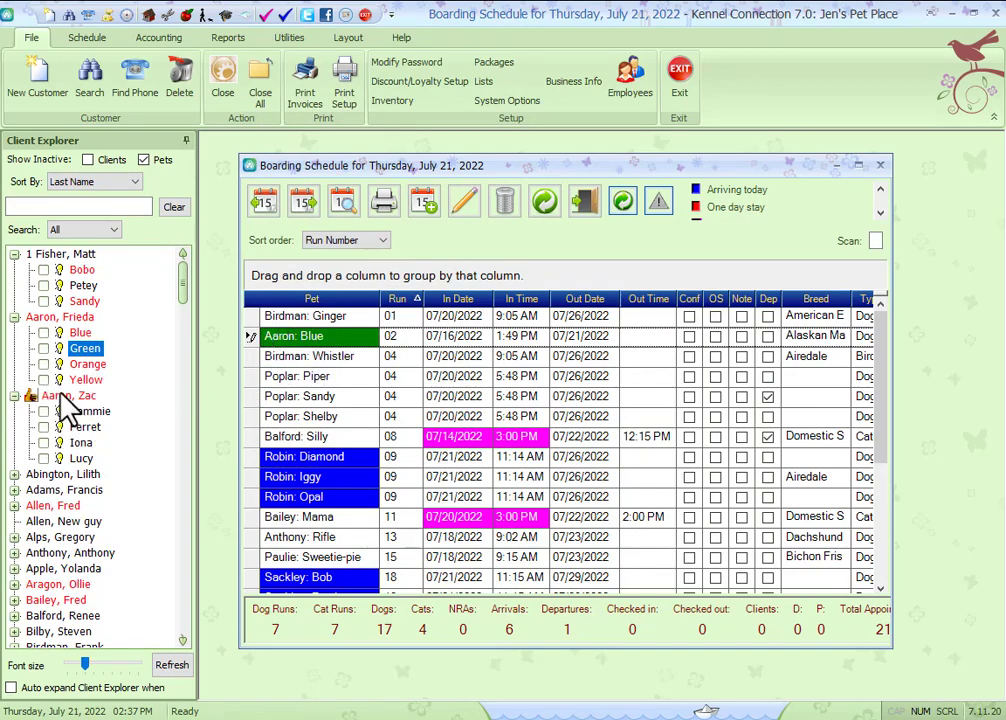
Step: Start a new boarding appointment for the client owning Cammie, Ferret, Iona and Lucy, booking all four pets into run 10
drag(68, 398, 337, 360)
click(622, 381)
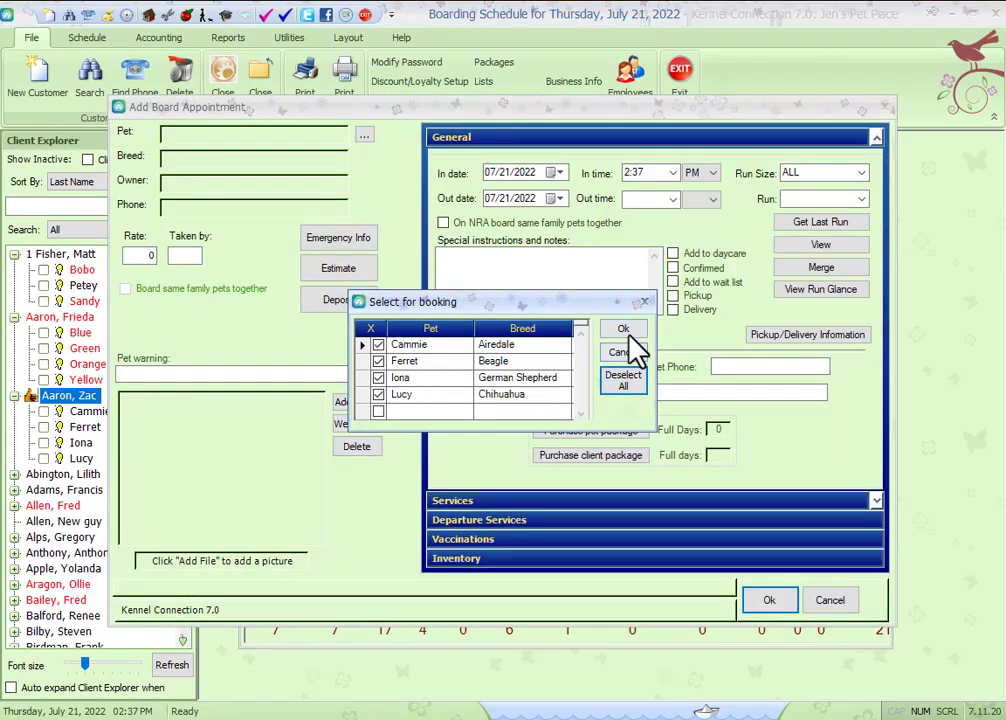
click(624, 330)
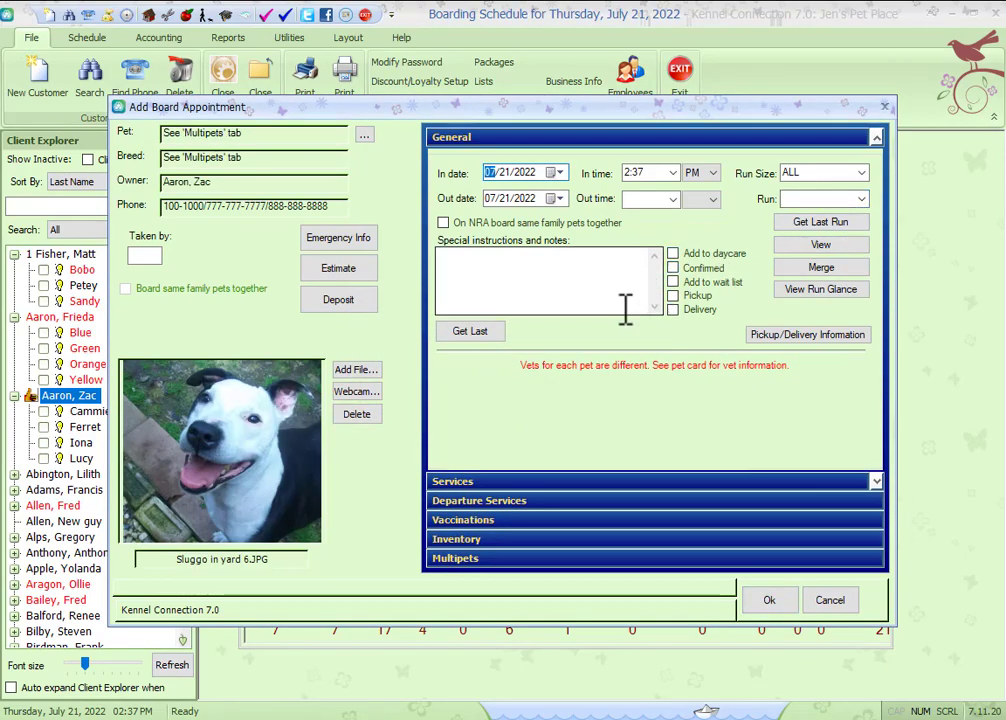
click(860, 199)
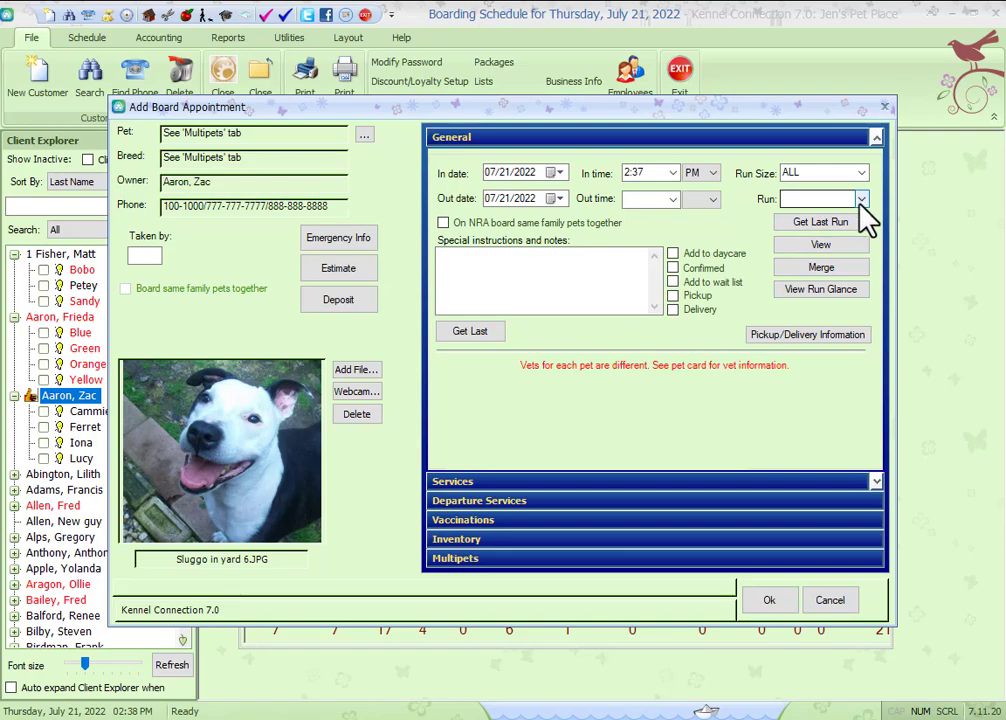
click(805, 317)
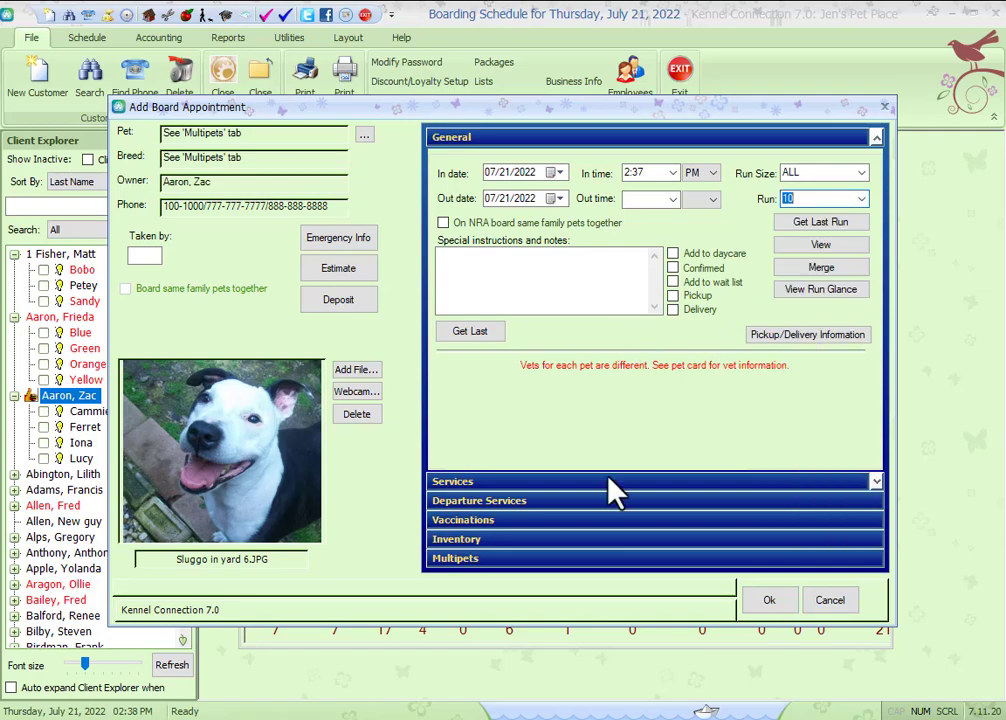
Step: Review each pet's boarding rate in the Multipets section, then cancel the appointment
click(598, 560)
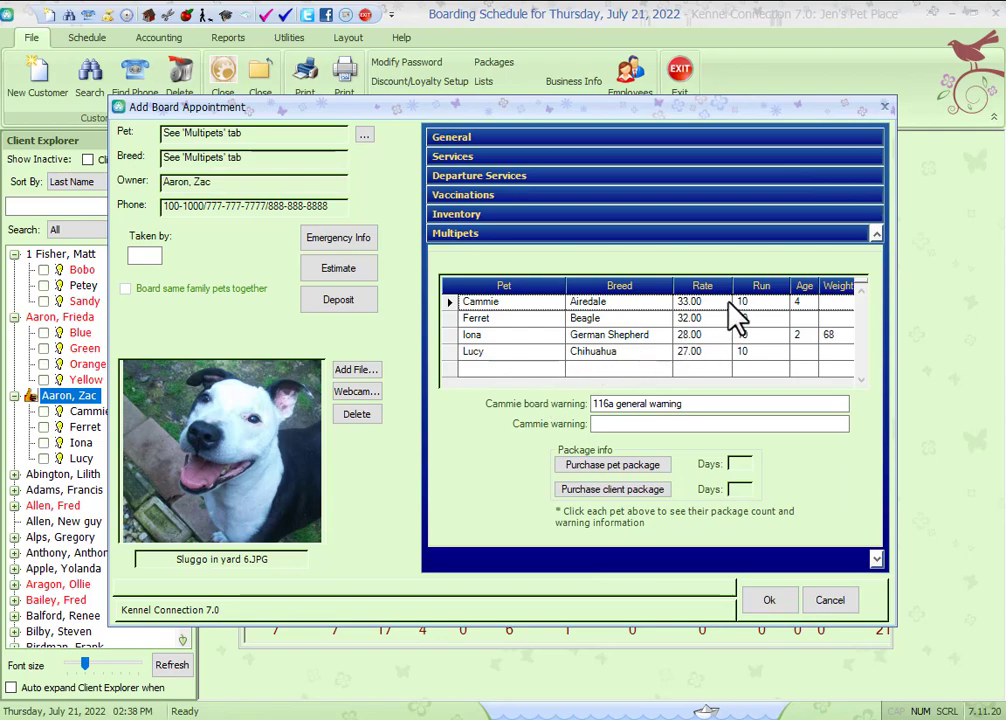
click(716, 304)
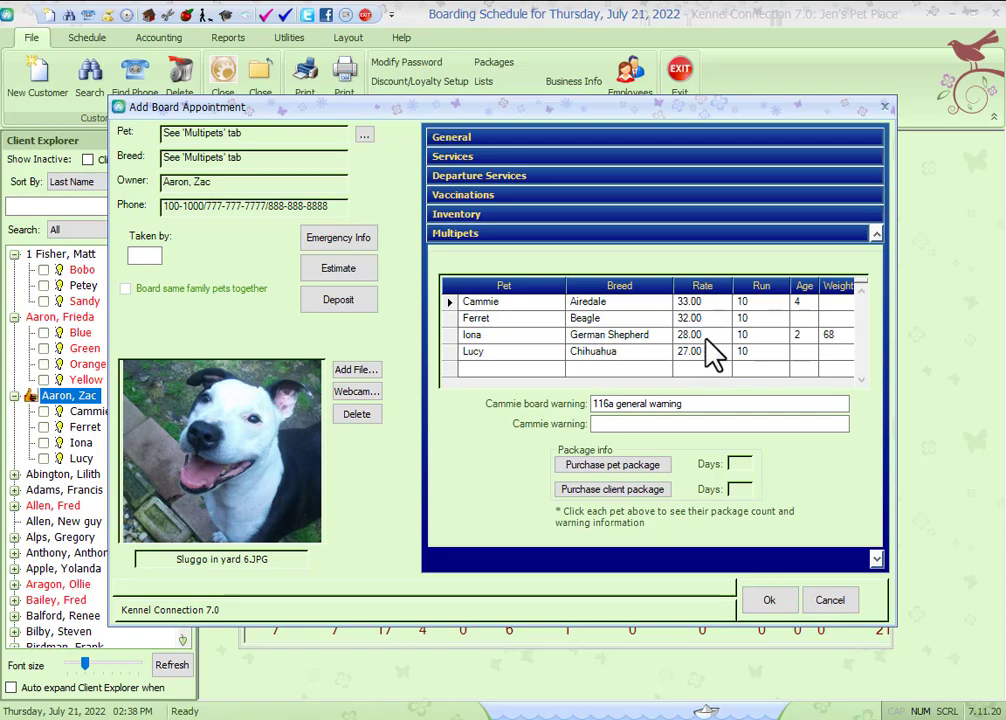
click(830, 602)
click(543, 410)
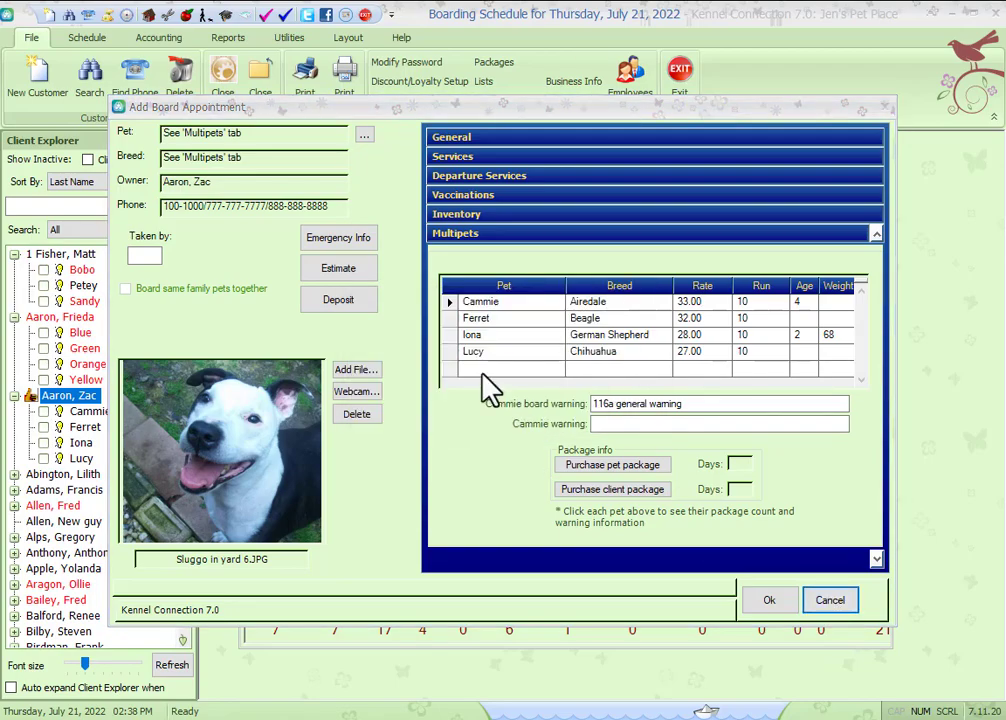